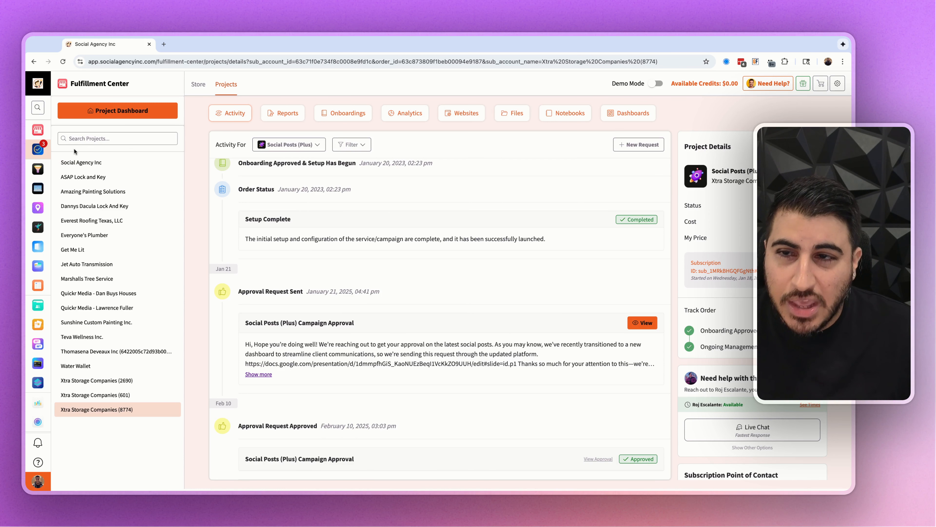
# Step: Open the client dashboard access settings for Xtra Storage Companies (8774) and copy the dashboard login URL
pyautogui.moveTo(48, 157)
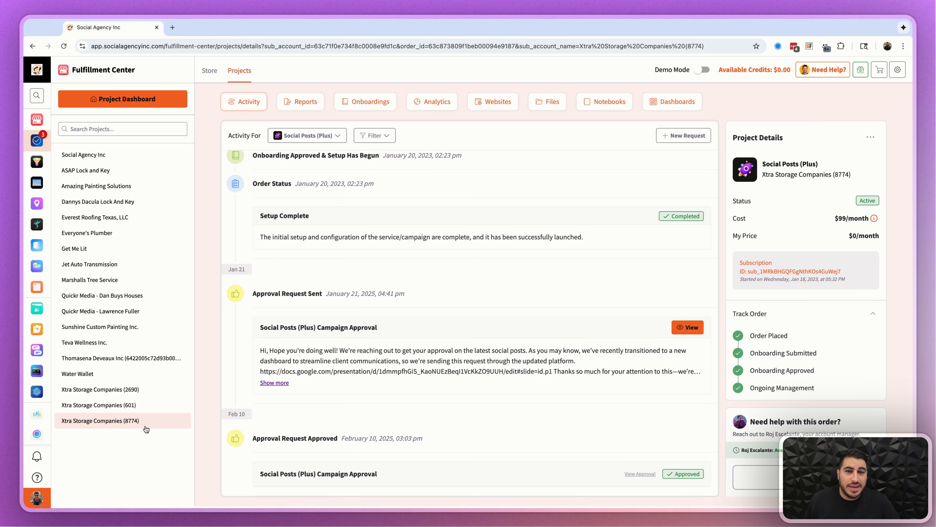
pyautogui.click(664, 107)
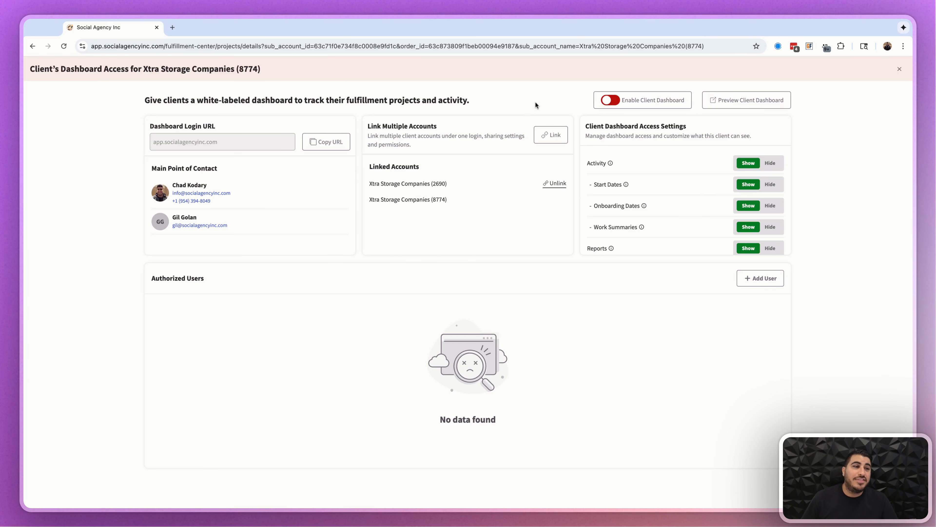
pyautogui.click(899, 69)
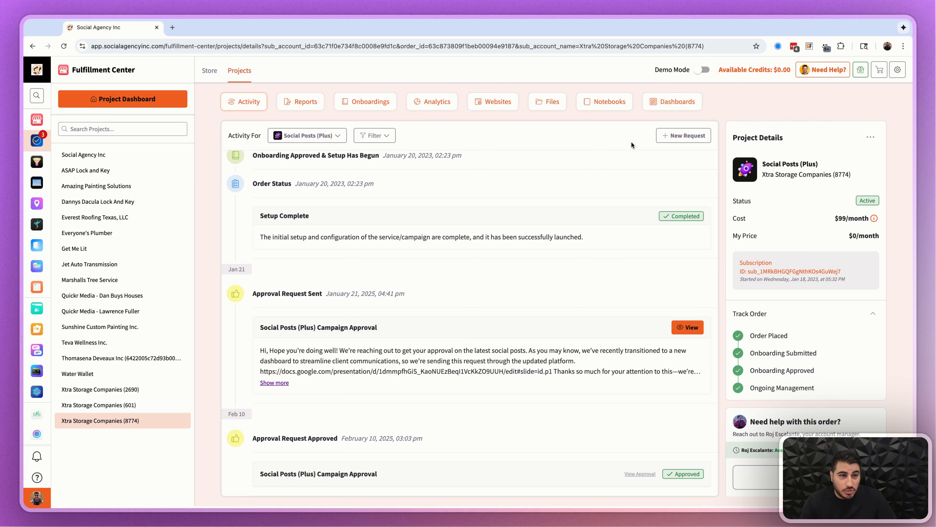
pyautogui.click(663, 103)
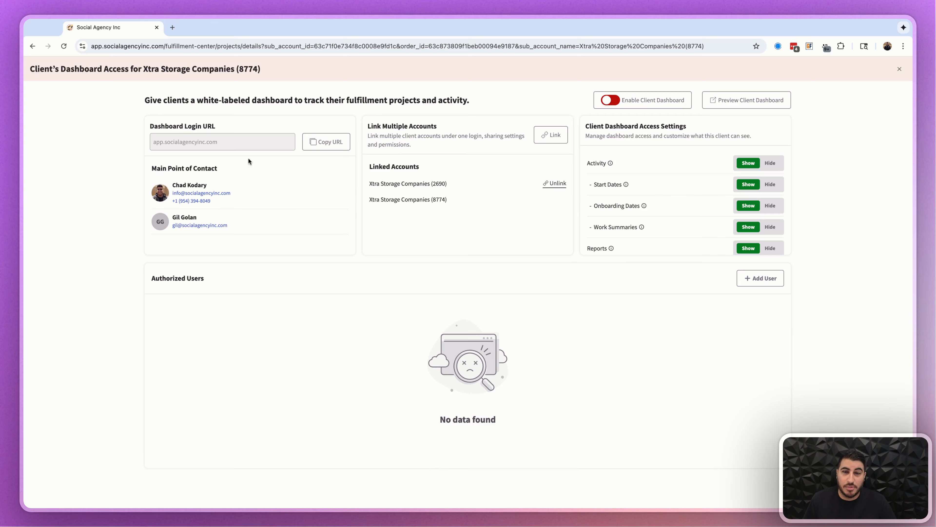
pyautogui.moveTo(140, 127); pyautogui.dragTo(257, 128)
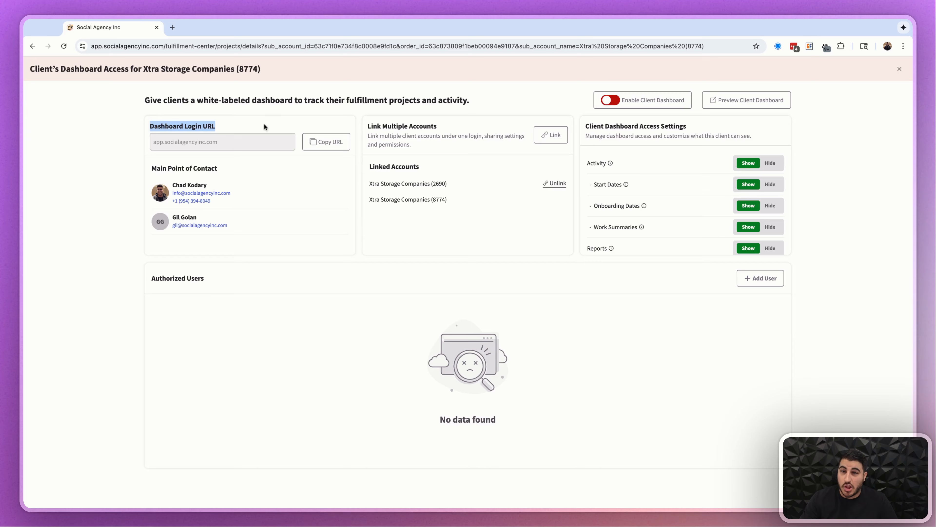
pyautogui.click(334, 146)
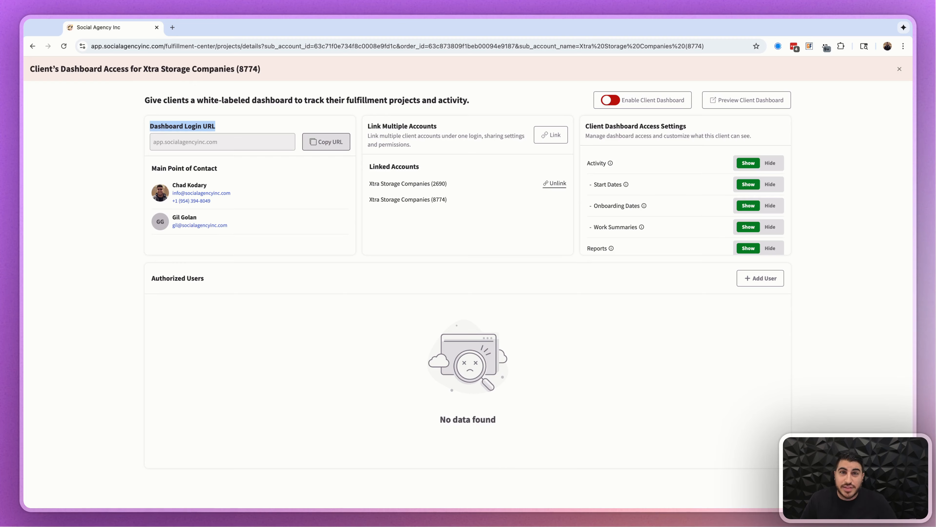
pyautogui.click(213, 127)
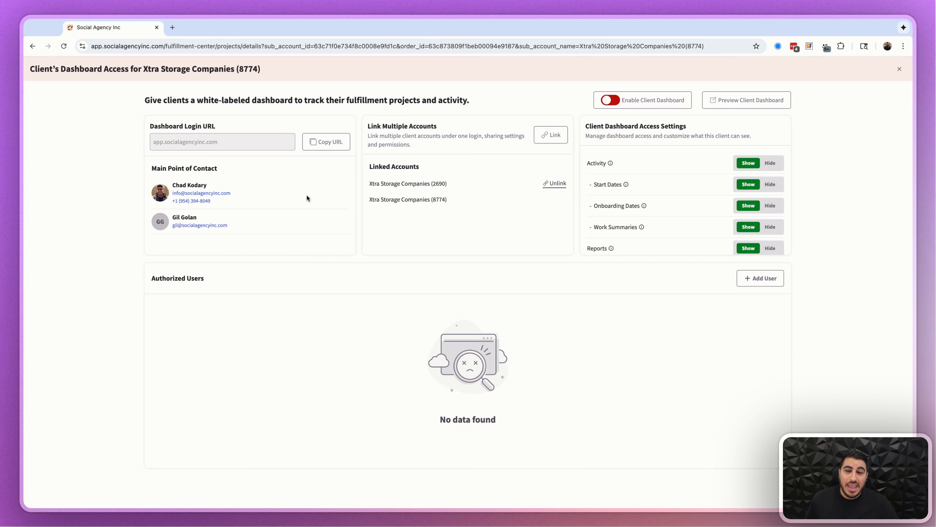
pyautogui.click(897, 69)
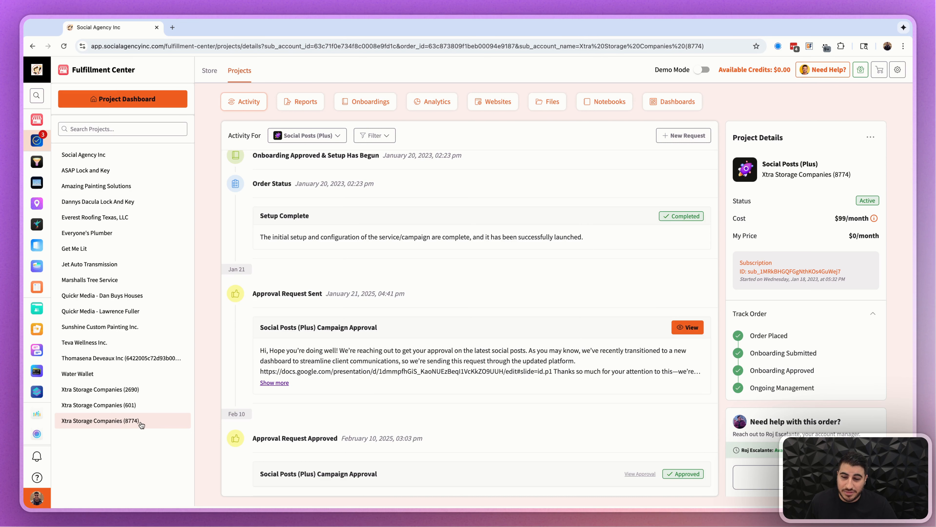
# Step: View the main point of contact options for the first Marshalls Tree Service Listings (Pro) subscription in the project dashboard
pyautogui.click(37, 153)
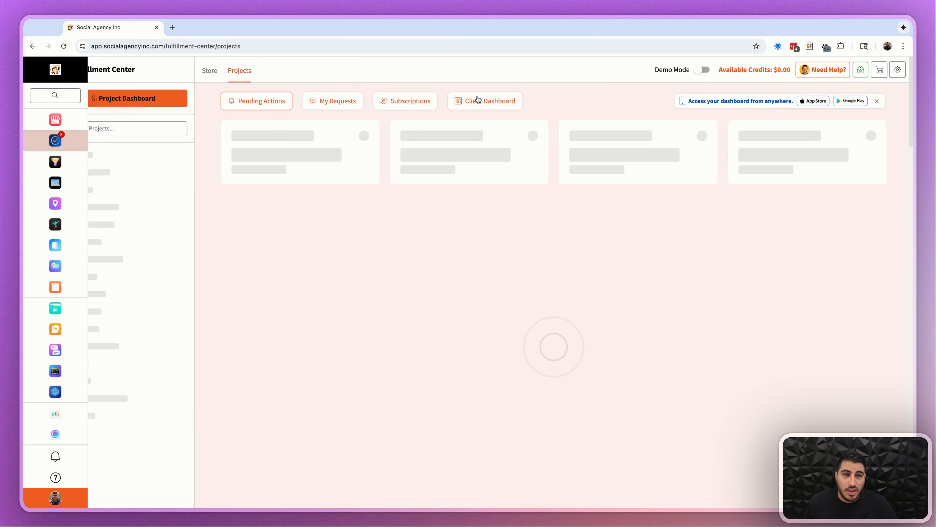
pyautogui.click(416, 100)
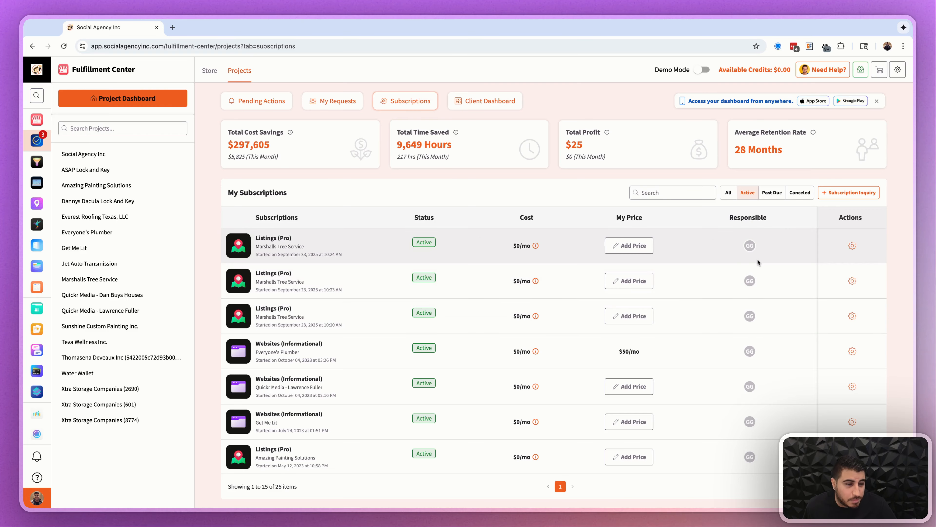
pyautogui.click(748, 247)
pyautogui.click(478, 305)
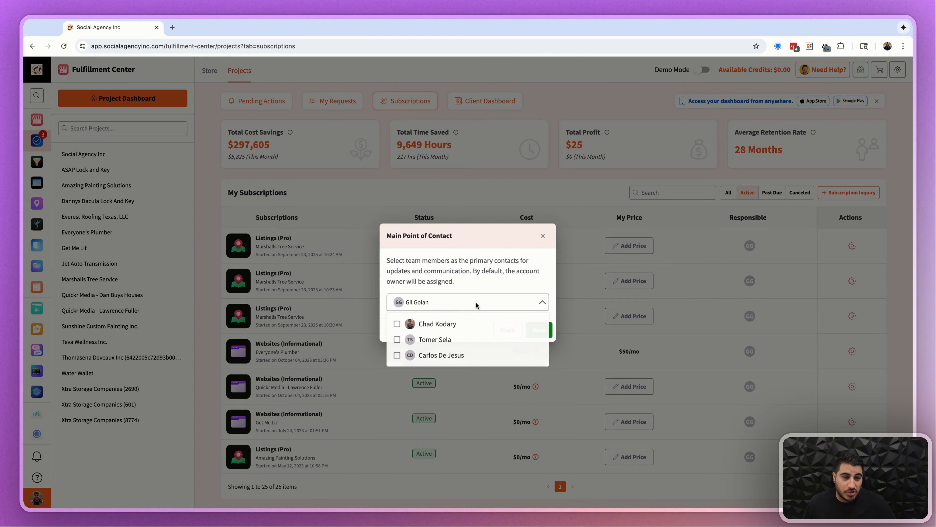
pyautogui.click(442, 303)
pyautogui.click(542, 236)
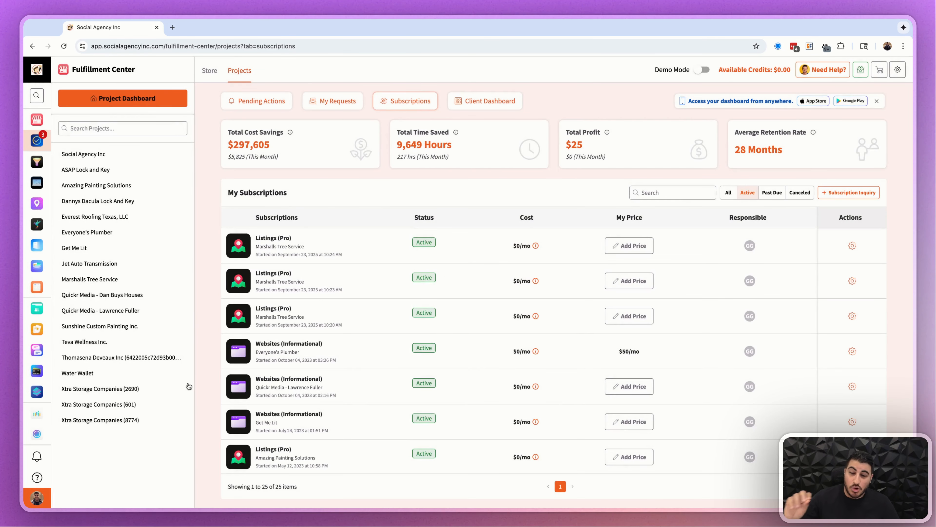
# Step: Reopen dashboard access for Xtra Storage Companies (8774) and review which client accounts can be linked under one login
pyautogui.moveTo(42, 354)
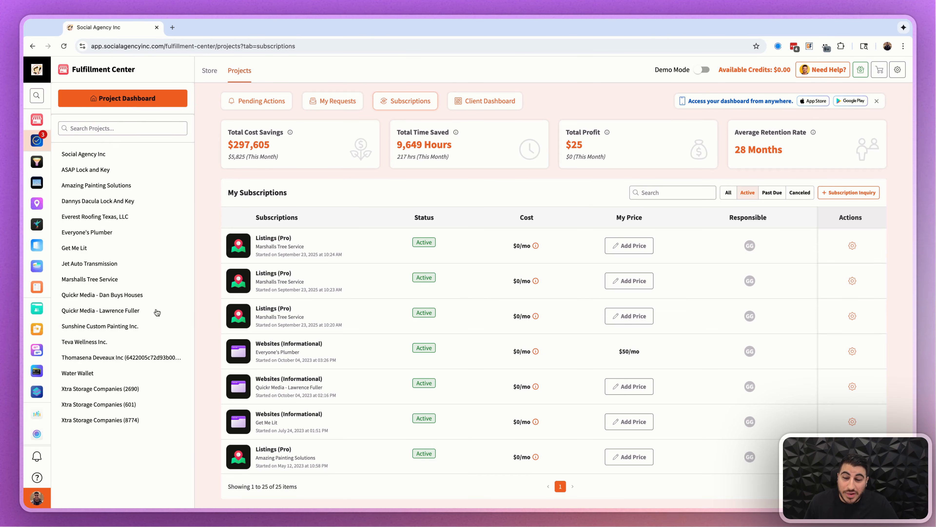
pyautogui.click(130, 418)
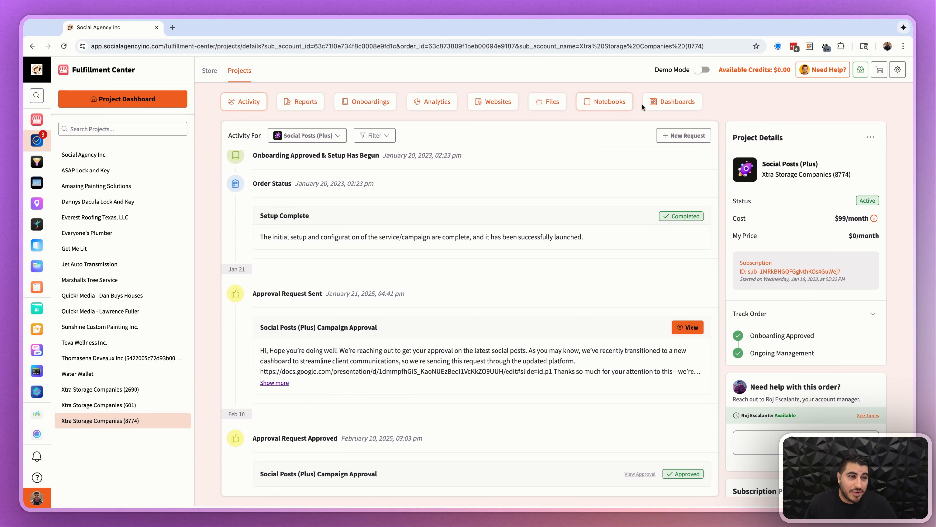
pyautogui.click(669, 101)
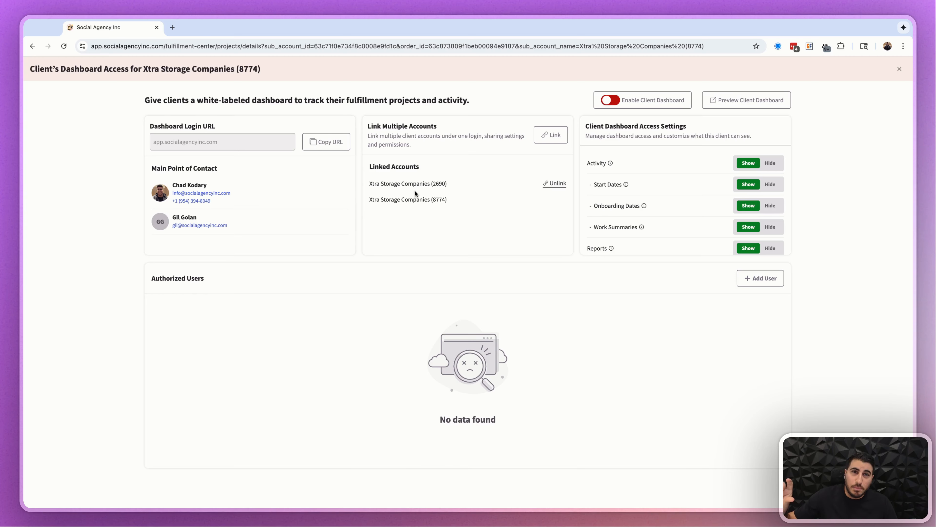
pyautogui.click(550, 134)
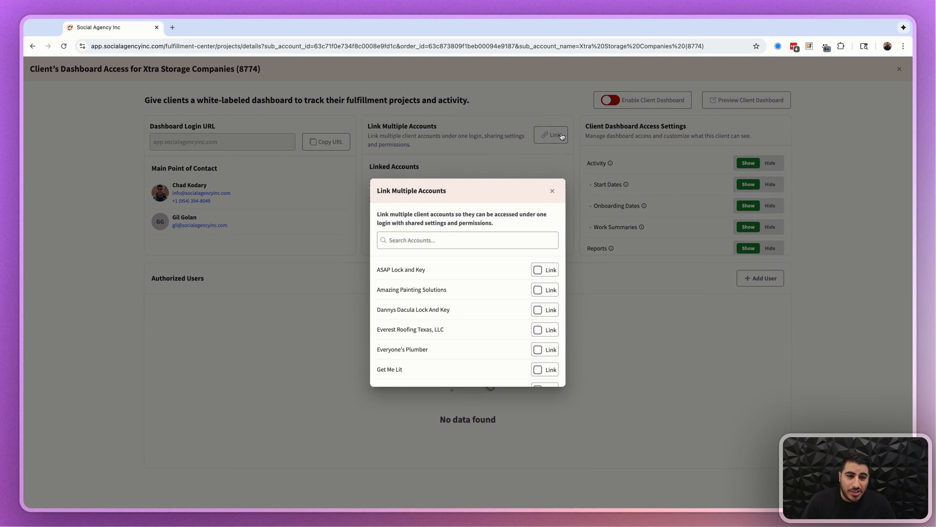
pyautogui.scroll(-5, 542, 332)
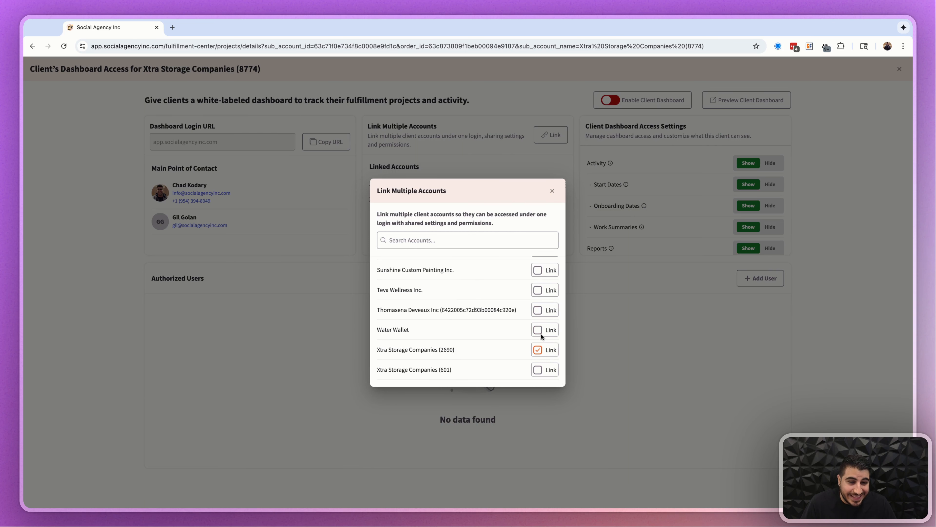
pyautogui.click(553, 192)
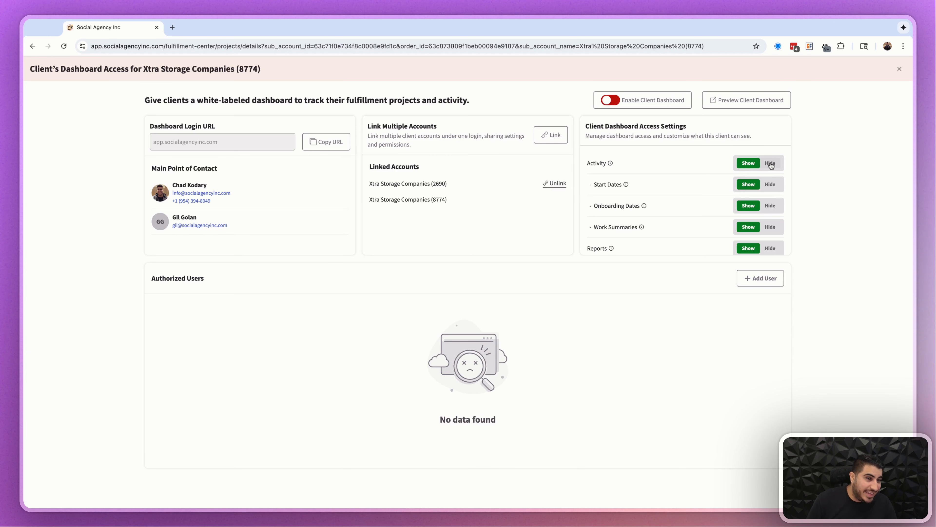
# Step: Review the show and hide options in the client dashboard access settings, from Activity through Notebooks
pyautogui.scroll(-1, 653, 163)
pyautogui.scroll(1, 653, 165)
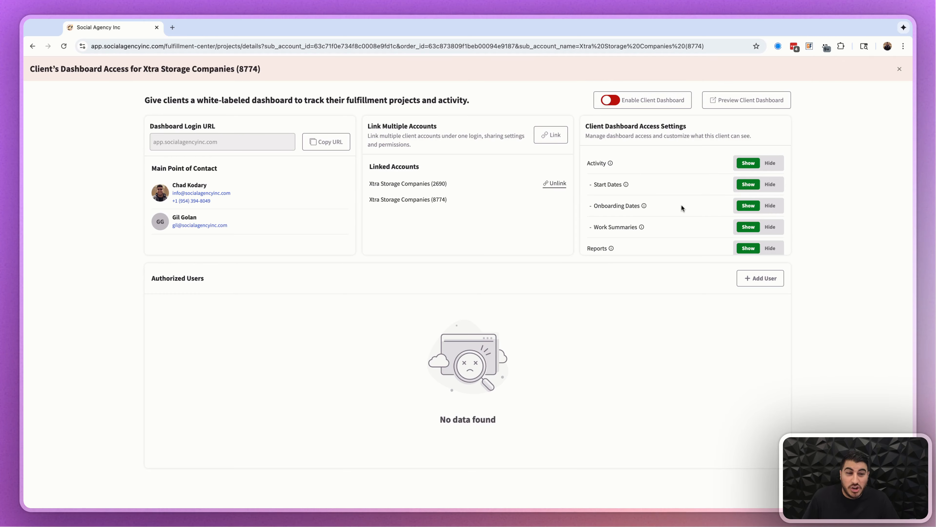
pyautogui.scroll(-2, 677, 206)
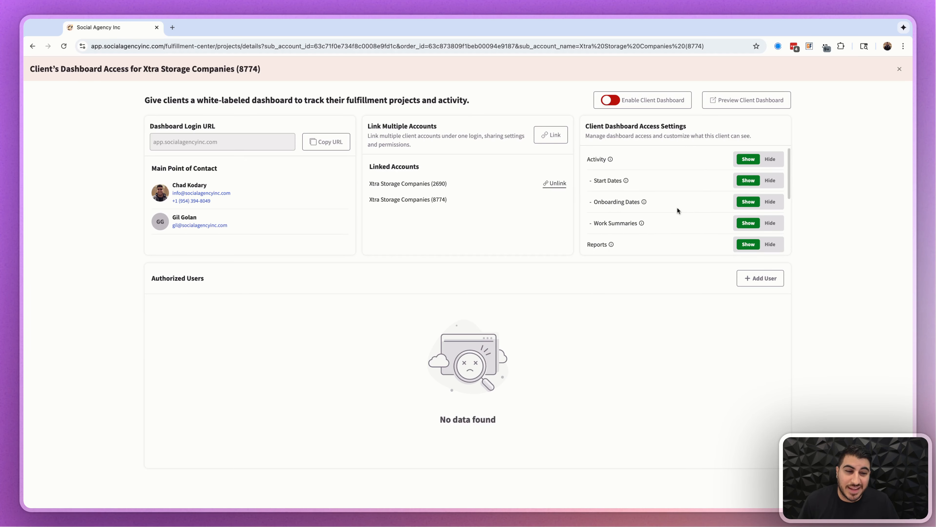
pyautogui.scroll(-2, 694, 198)
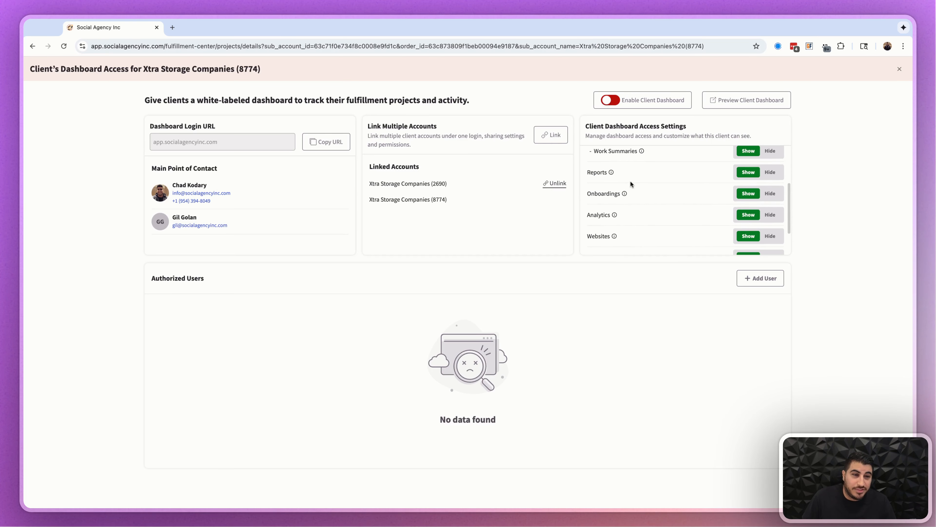
pyautogui.scroll(-3, 597, 173)
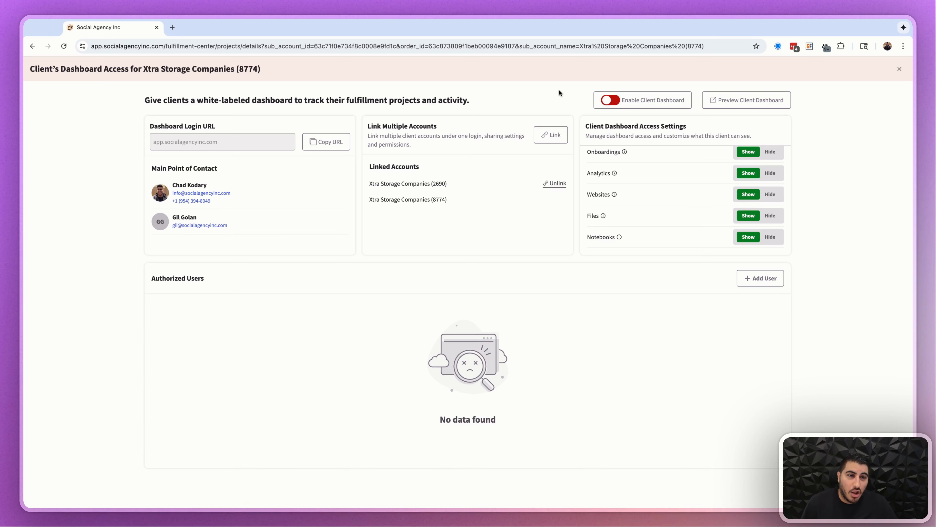
# Step: Enable the client dashboard for Xtra Storage Companies (8774) and disable it again
pyautogui.click(616, 102)
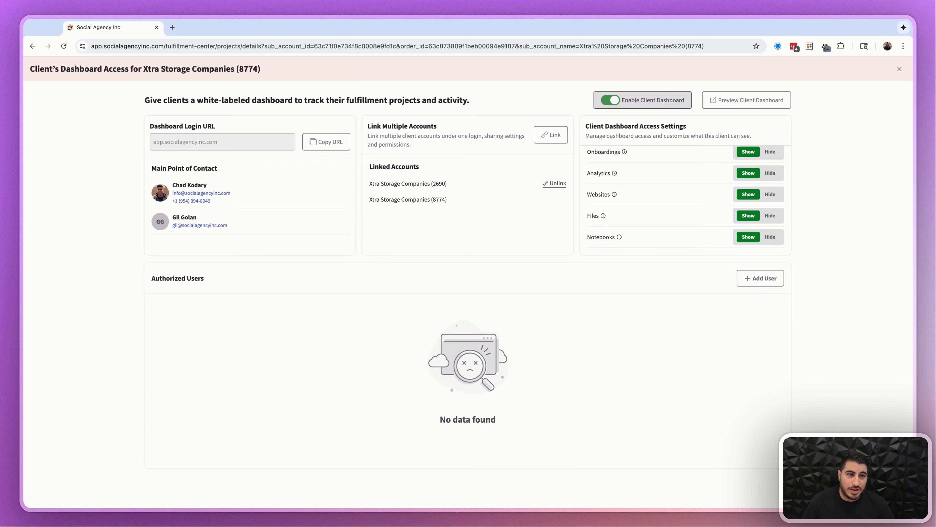
pyautogui.click(612, 100)
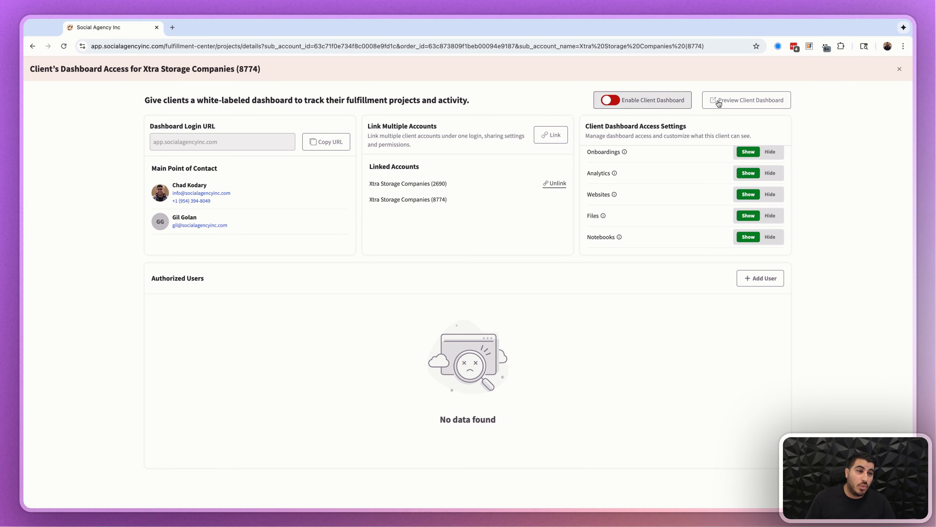
# Step: Preview the client dashboard, compare its project list with the linked accounts, and examine the welcome heading
pyautogui.click(735, 102)
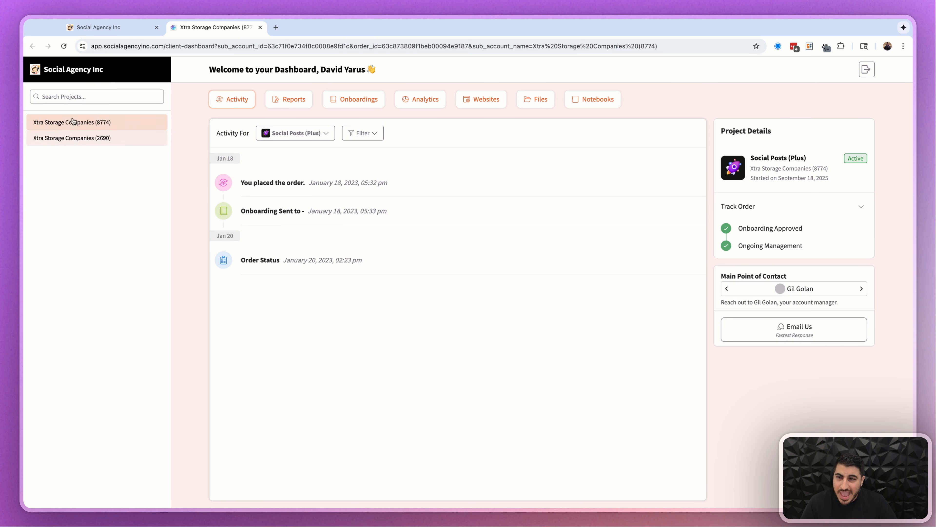
pyautogui.click(106, 28)
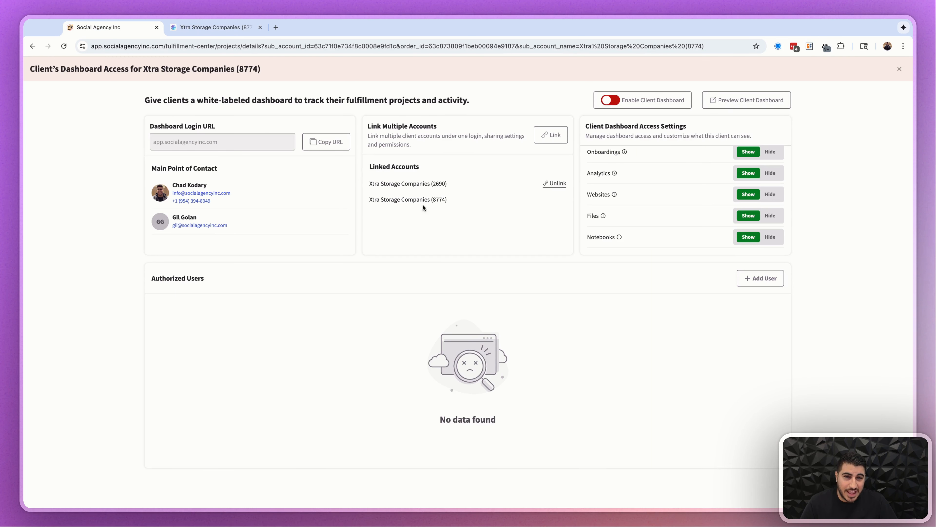
pyautogui.click(229, 28)
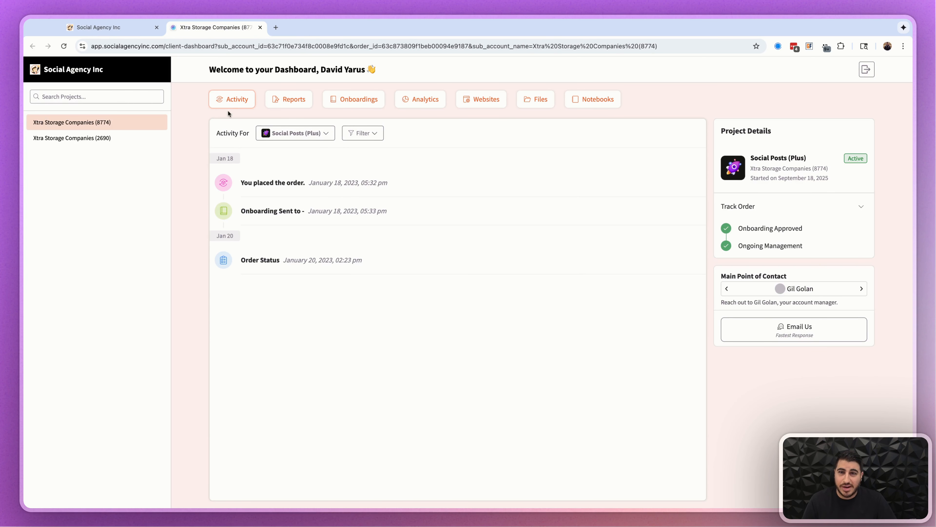
pyautogui.moveTo(208, 69); pyautogui.dragTo(420, 72)
pyautogui.click(420, 73)
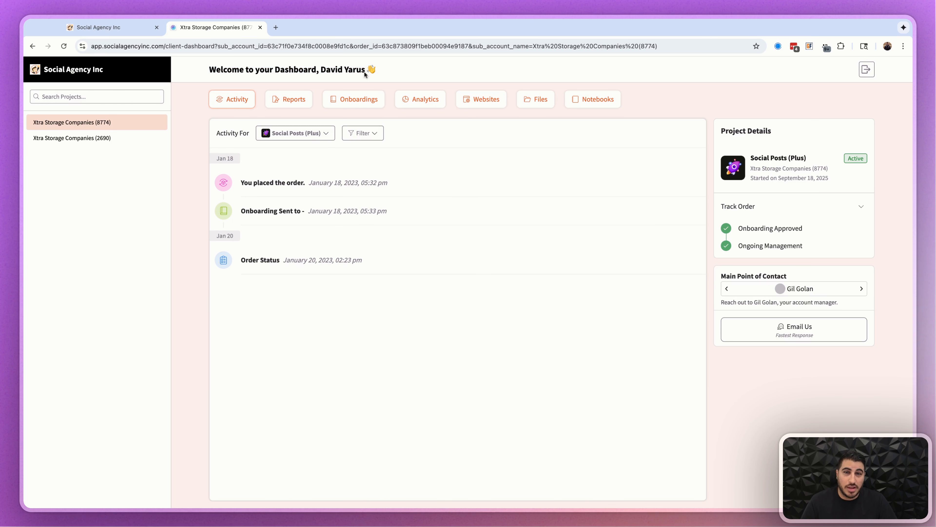
pyautogui.moveTo(321, 71); pyautogui.dragTo(209, 71)
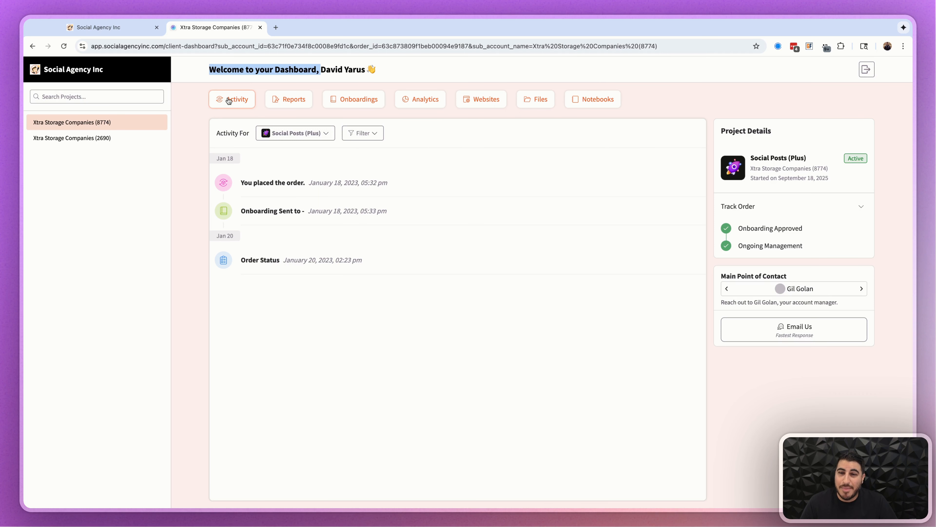
# Step: Examine the previewed dashboard's Reports and Activity sections, including the expanded order tracking and the next main point of contact
pyautogui.click(301, 105)
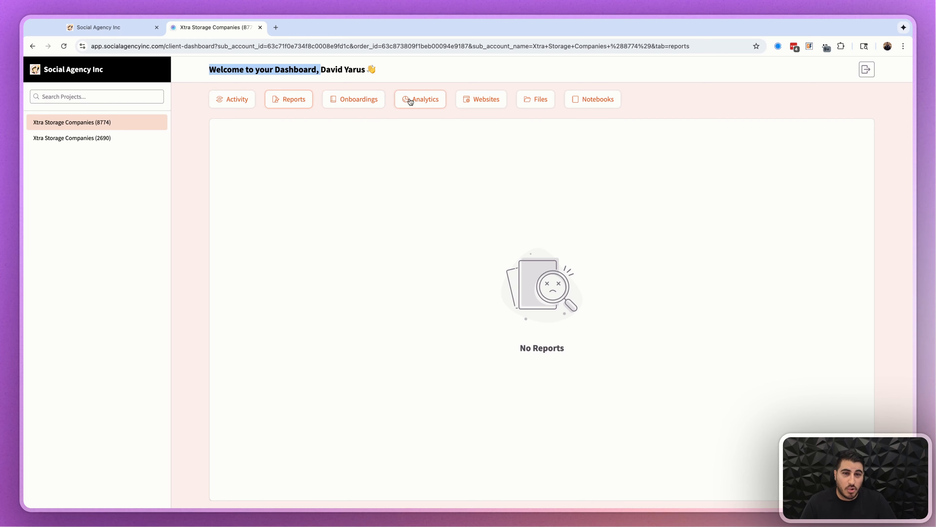
pyautogui.click(231, 100)
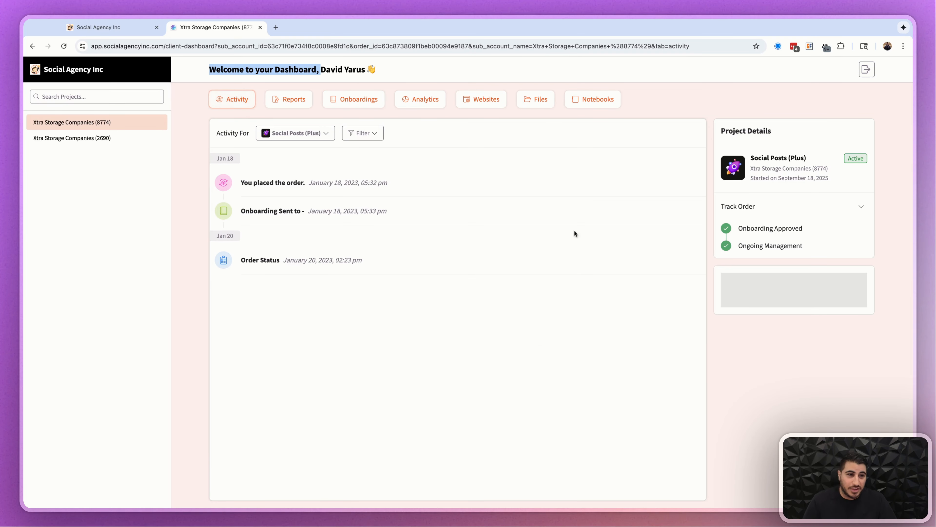
pyautogui.click(861, 207)
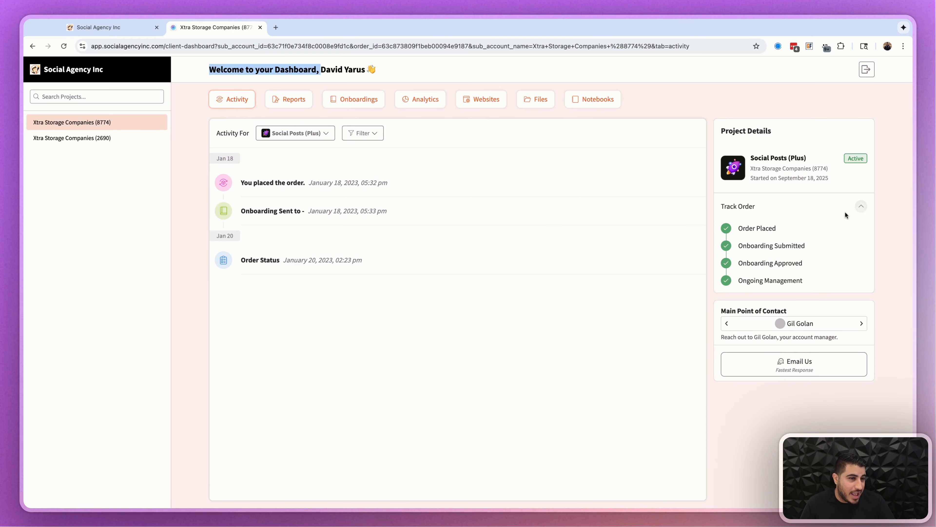
pyautogui.click(862, 324)
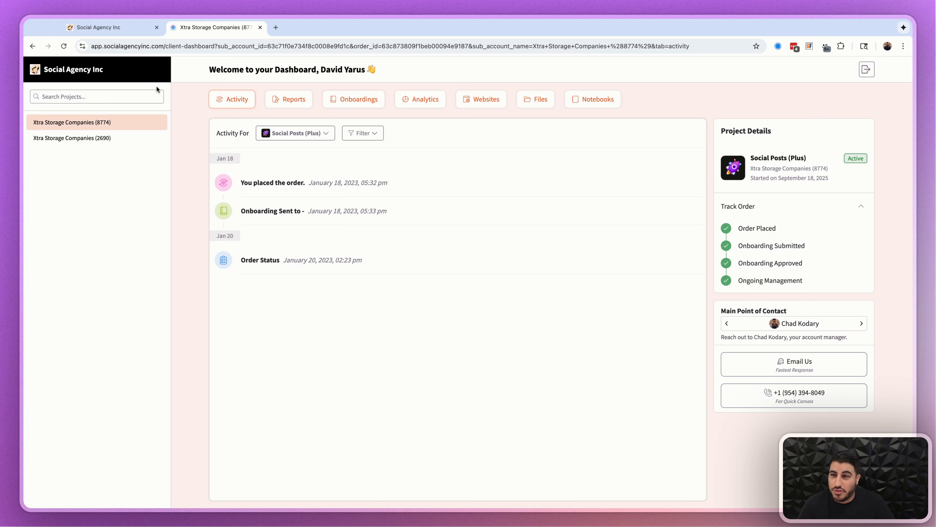
pyautogui.moveTo(107, 71); pyautogui.dragTo(56, 62)
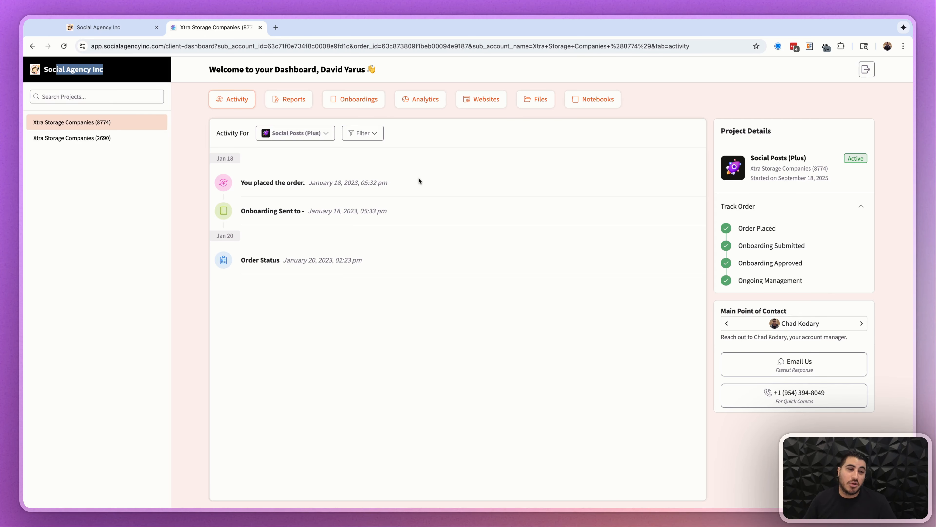
pyautogui.click(121, 33)
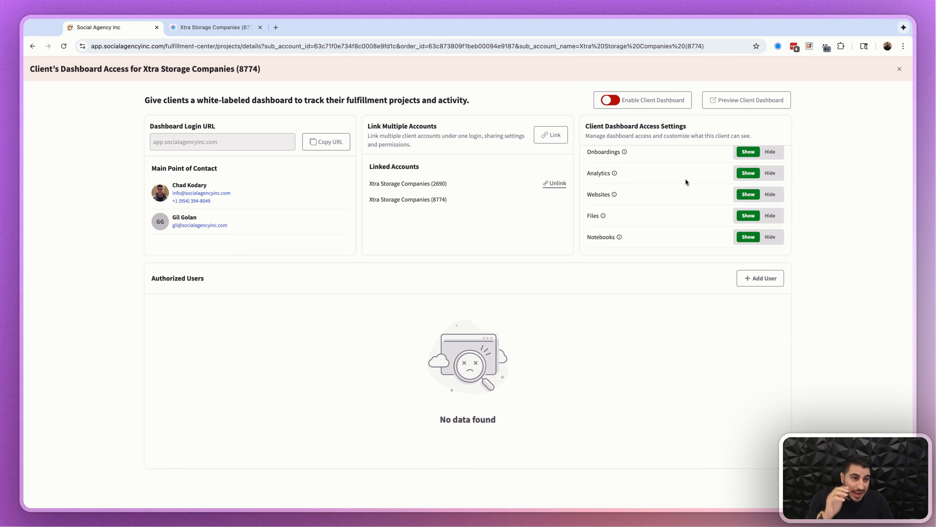
# Step: Hide Activity in the client dashboard access settings and check both Xtra Storage Companies projects in the preview
pyautogui.scroll(3, 699, 177)
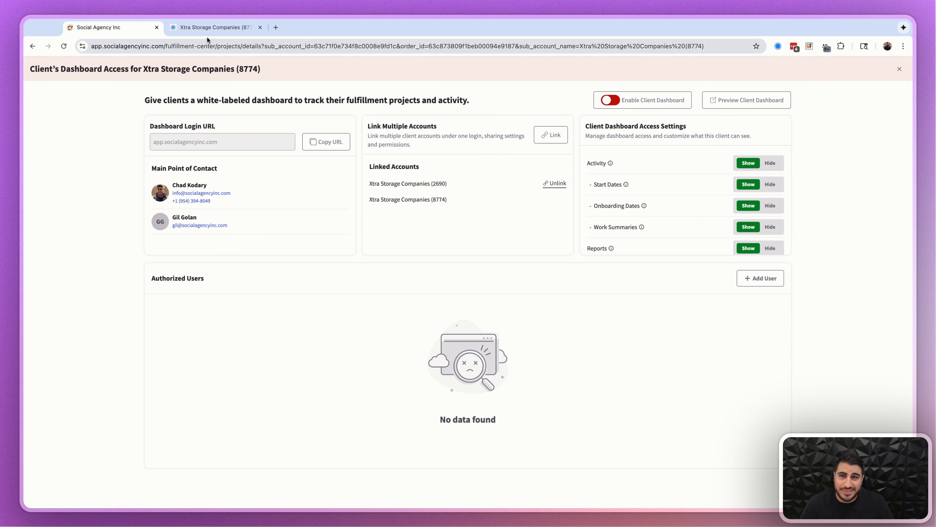
pyautogui.click(209, 29)
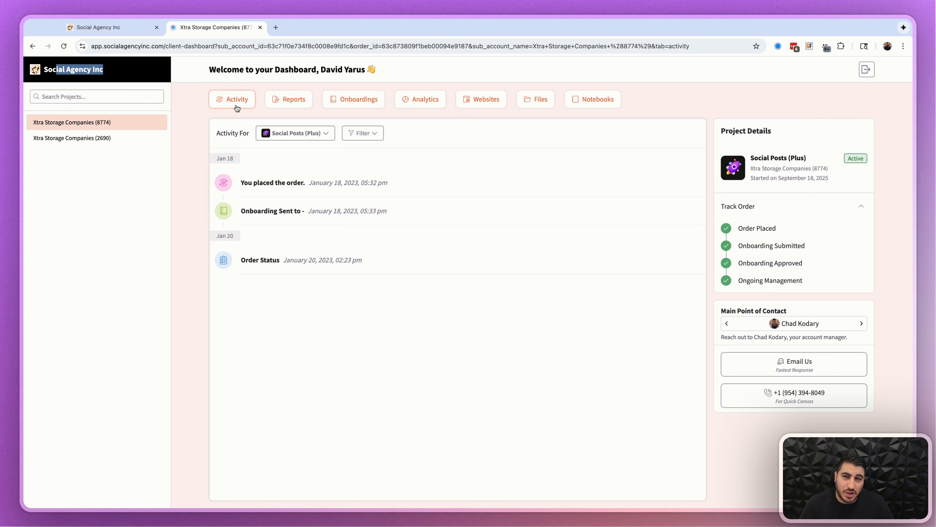
pyautogui.click(125, 28)
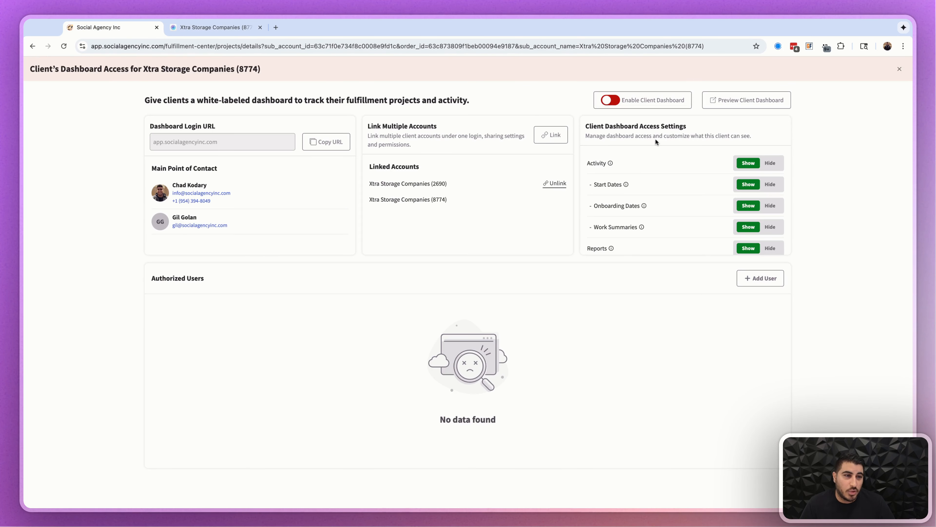
pyautogui.click(768, 163)
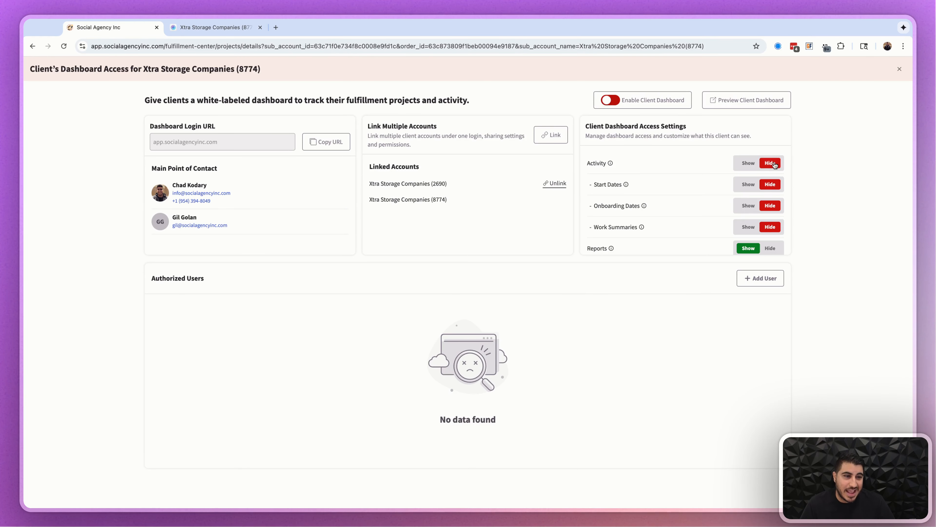
pyautogui.click(204, 28)
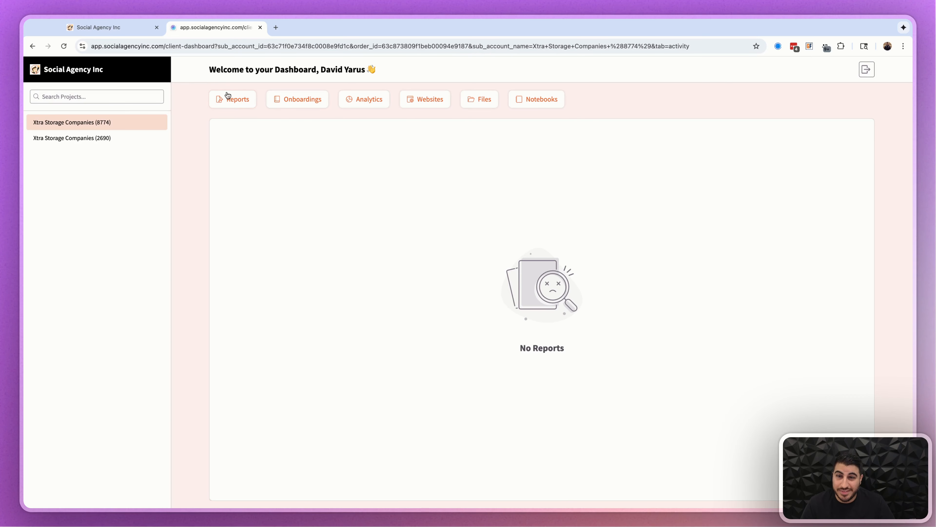
pyautogui.click(89, 138)
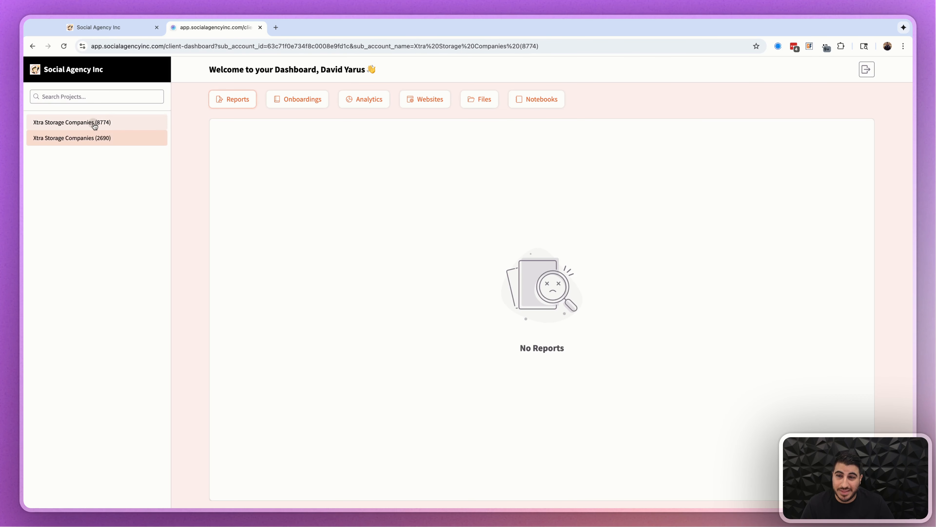
pyautogui.click(95, 124)
# Step: Show Activity again in the client dashboard access settings and reload the preview
pyautogui.click(99, 27)
pyautogui.click(747, 163)
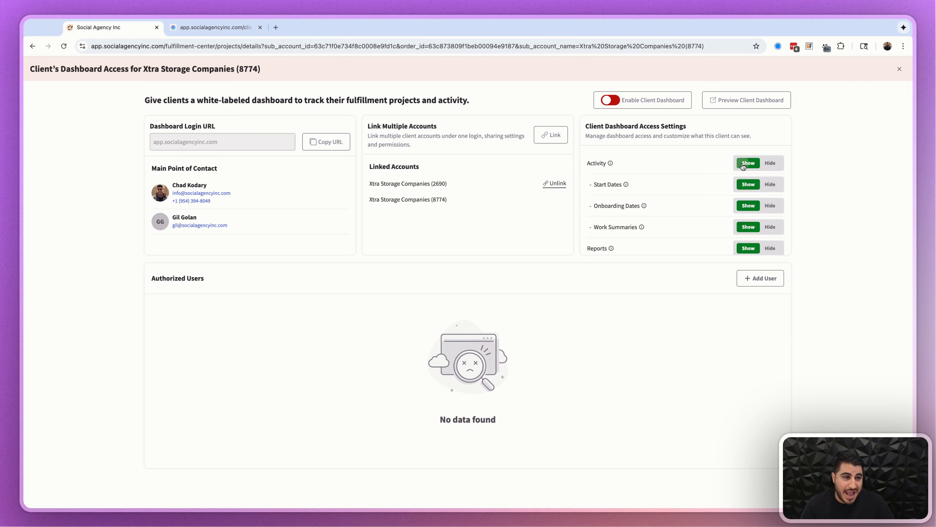
pyautogui.click(229, 27)
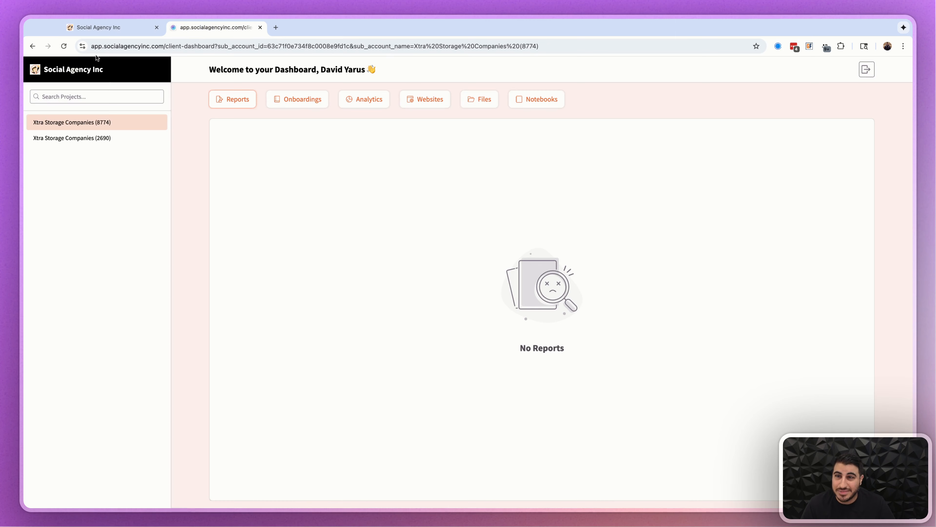
pyautogui.click(64, 45)
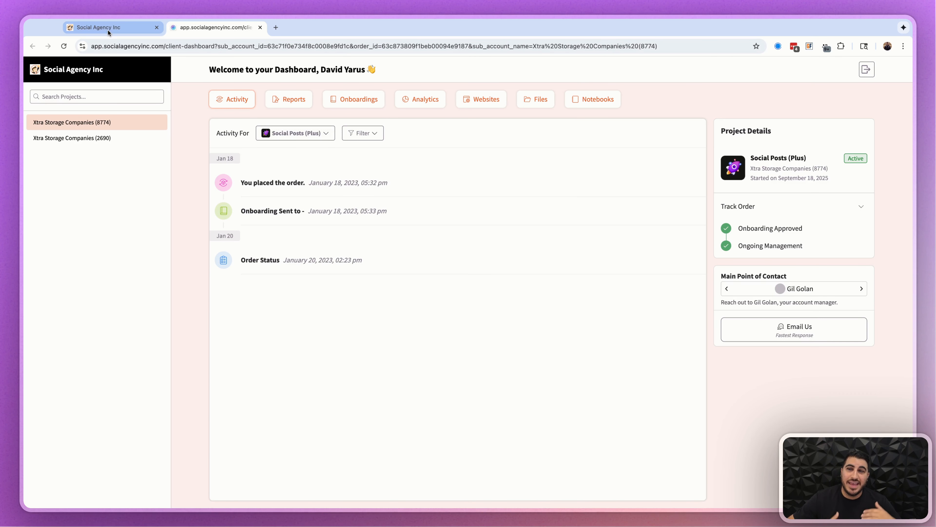
# Step: Open the blank form for creating a new authorized user of the client dashboard
pyautogui.click(108, 30)
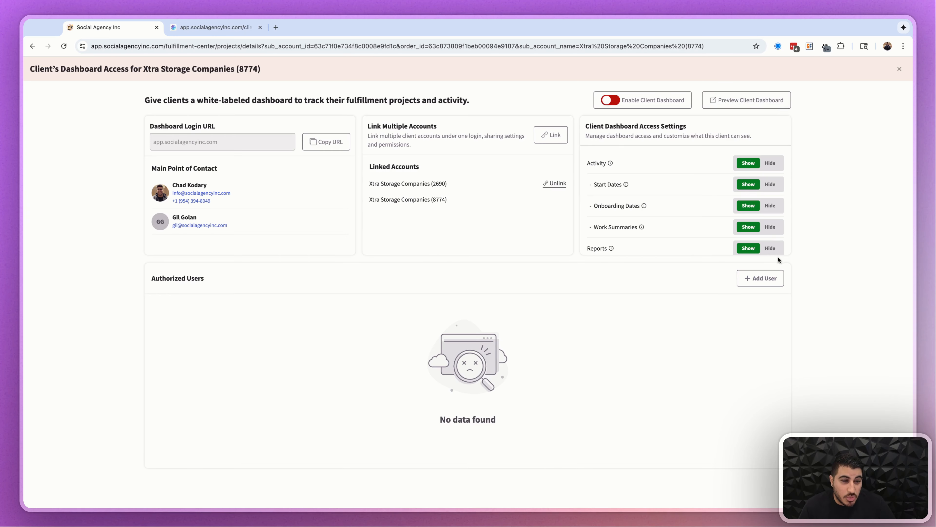
pyautogui.click(760, 279)
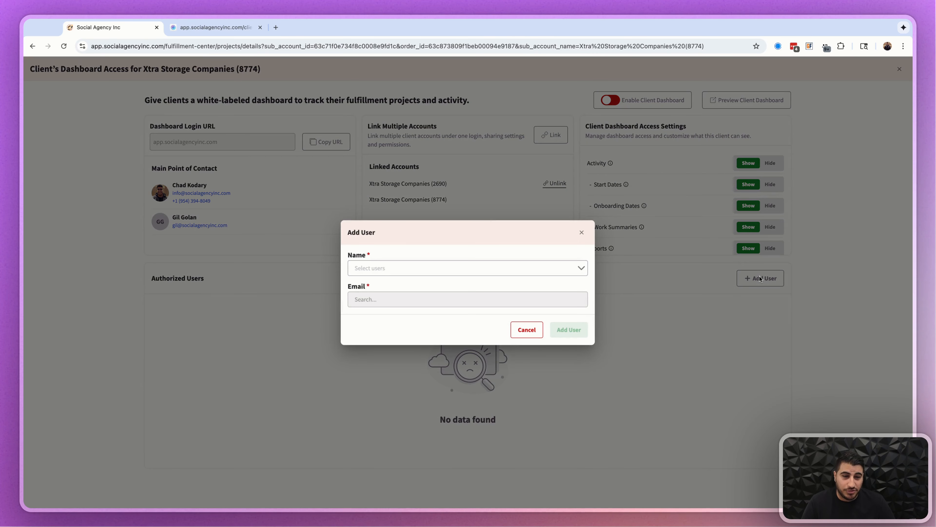
pyautogui.click(446, 275)
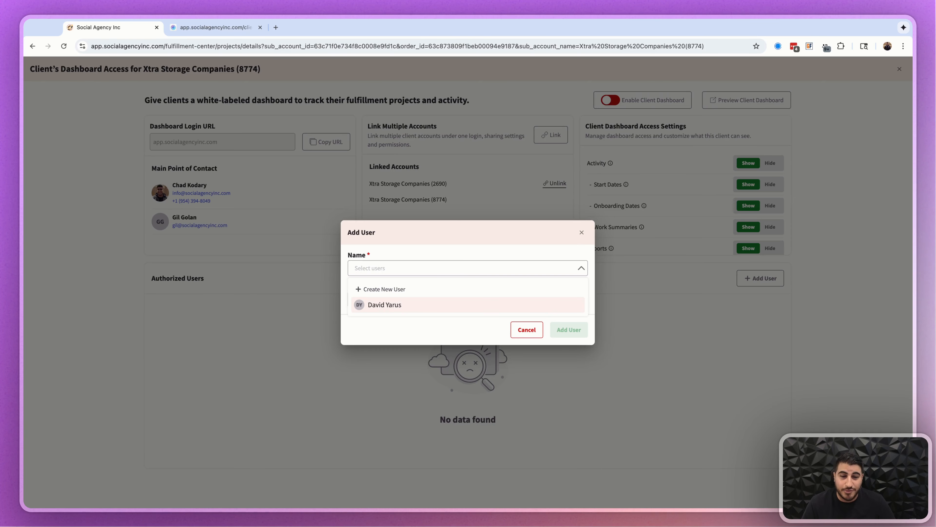
pyautogui.click(397, 287)
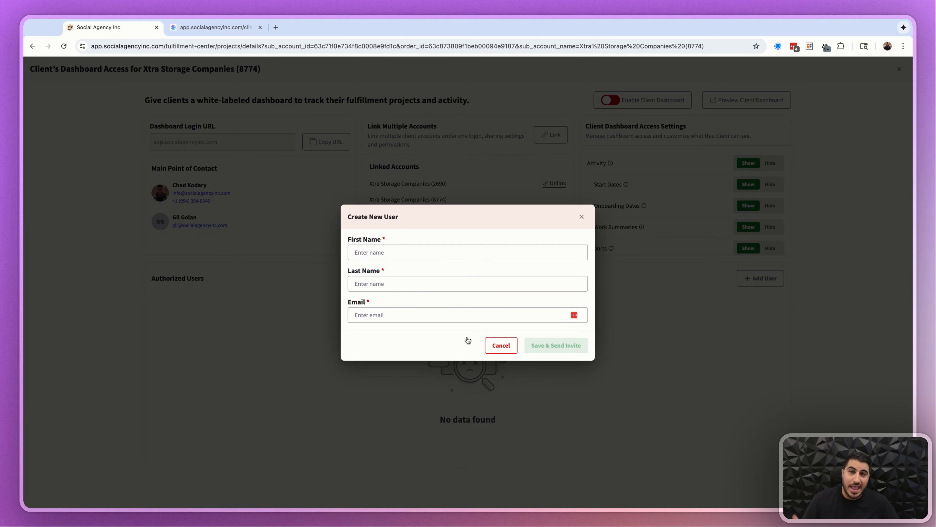
# Step: Review the Activity filter options in the previewed dashboard, and dismiss the new user form without saving
pyautogui.click(224, 29)
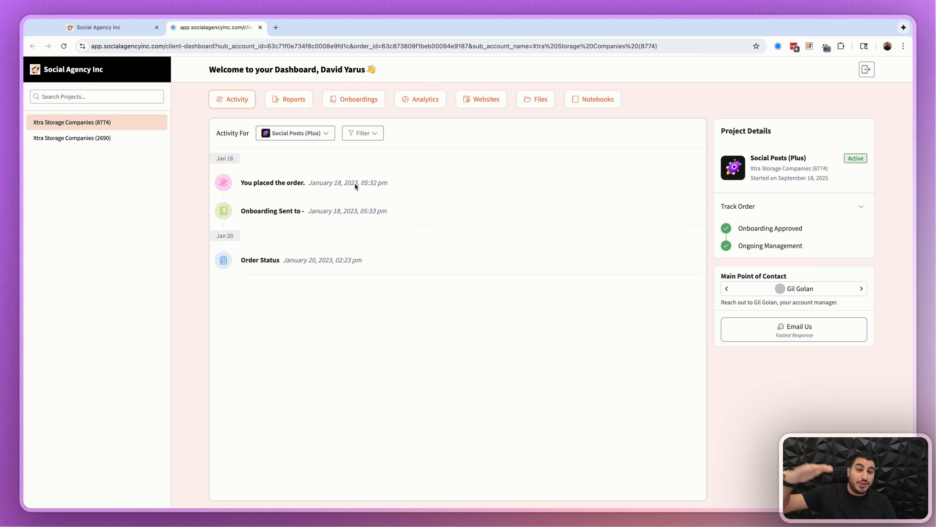
pyautogui.click(373, 133)
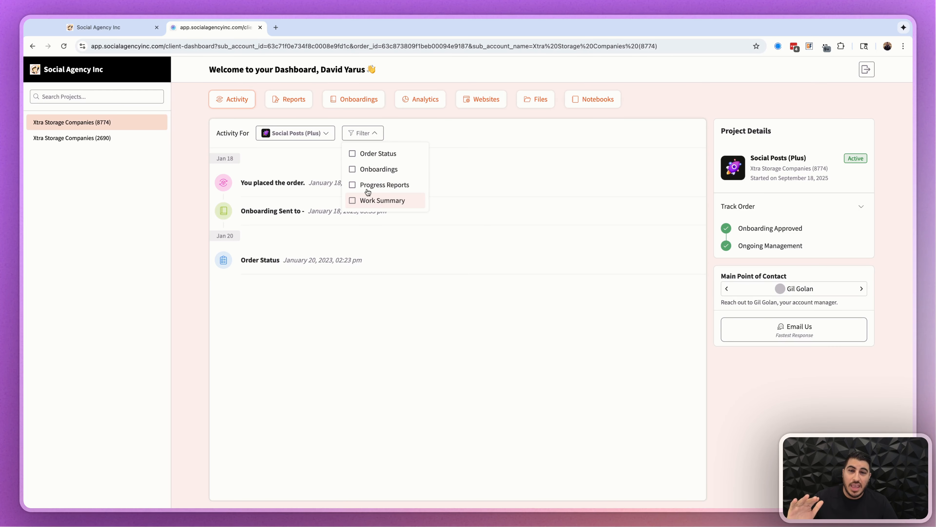
pyautogui.click(121, 28)
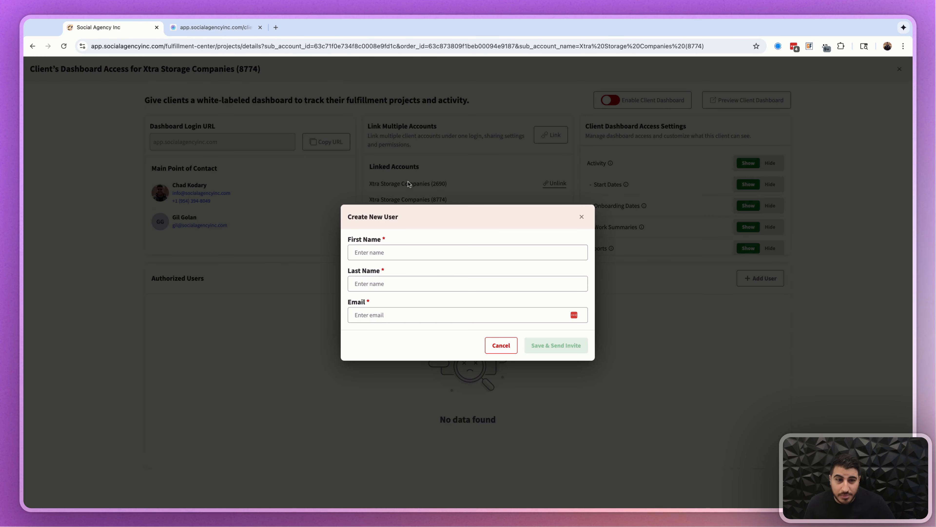
pyautogui.click(206, 83)
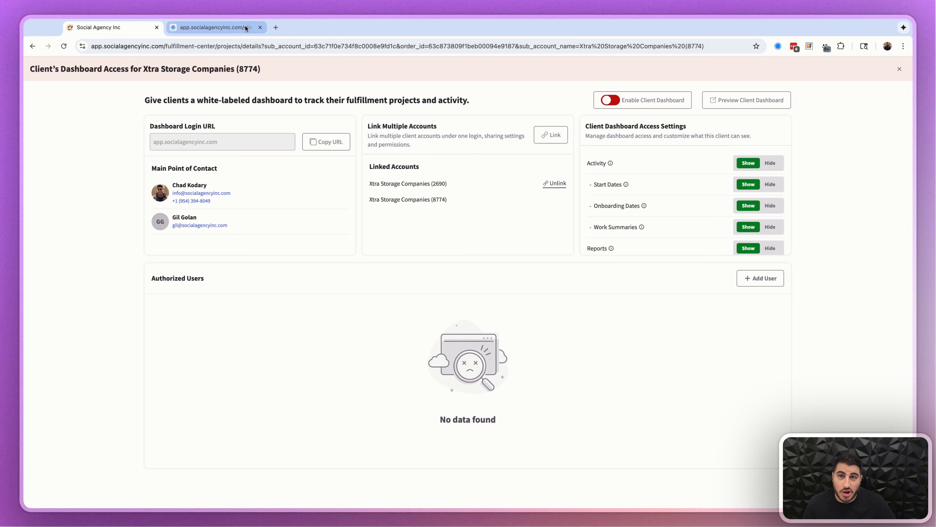
# Step: Examine the Analytics overview for Xtra Storage Companies (8774) in the previewed dashboard
pyautogui.click(238, 27)
pyautogui.click(198, 118)
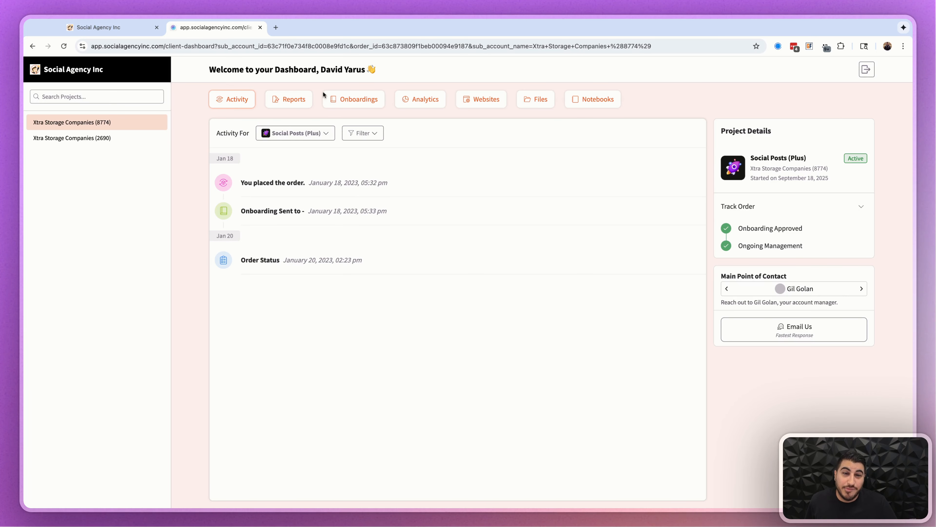
pyautogui.click(430, 99)
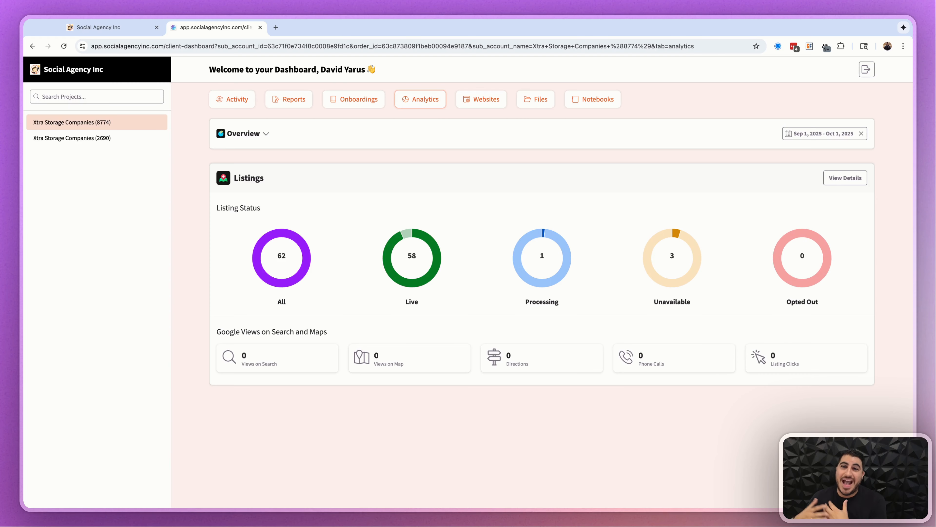
# Step: Leave the dashboard access settings and compare the agency's Sub-Accounts list with the previewed client dashboard
pyautogui.click(82, 30)
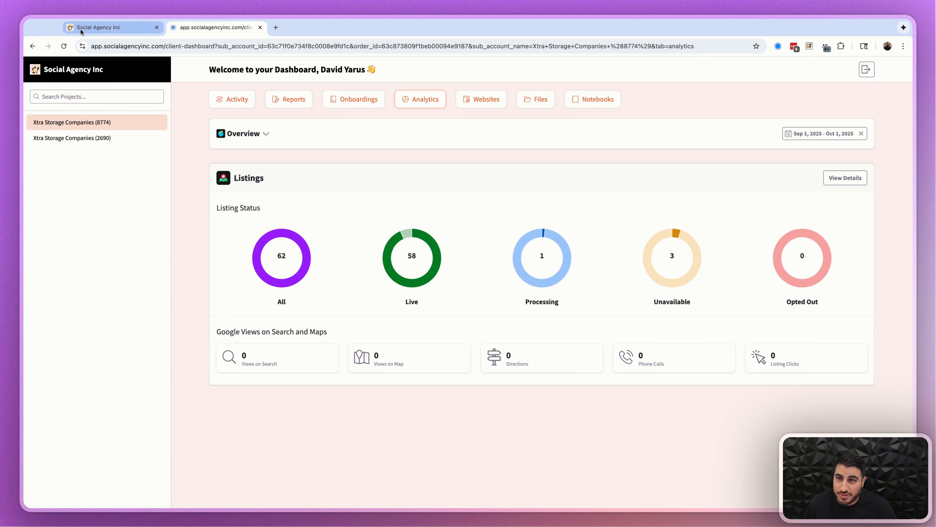
pyautogui.click(899, 69)
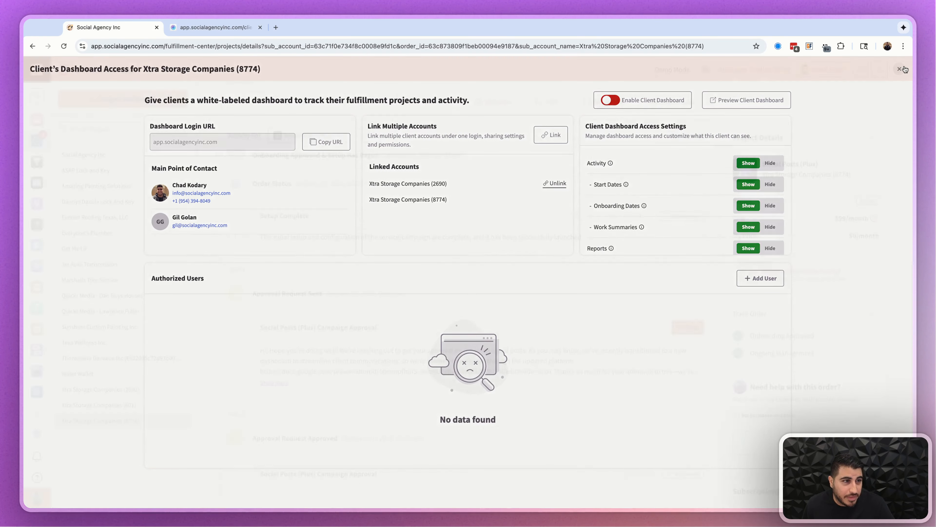
pyautogui.click(49, 501)
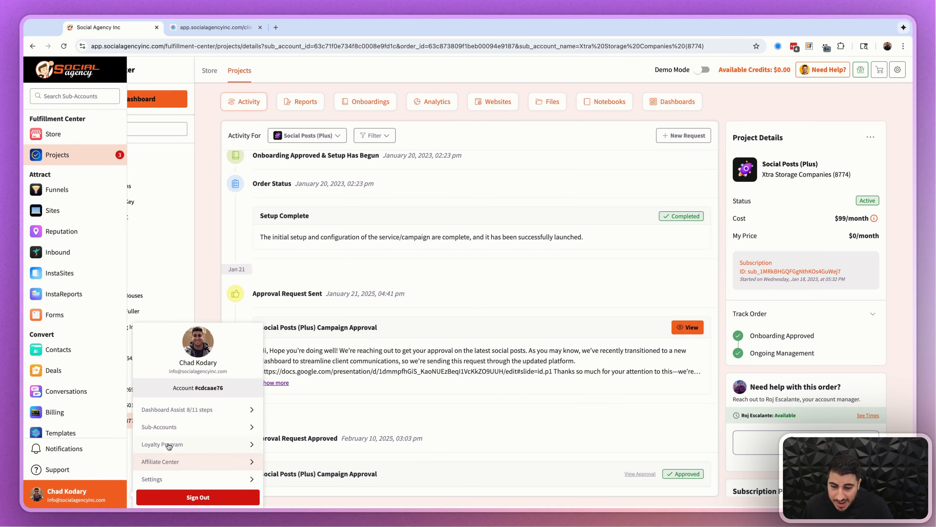
pyautogui.click(167, 431)
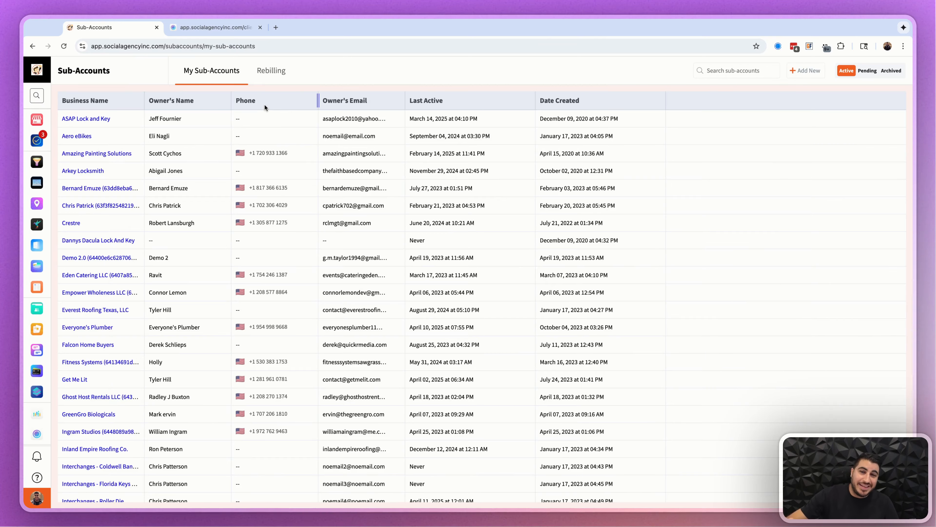
pyautogui.click(210, 27)
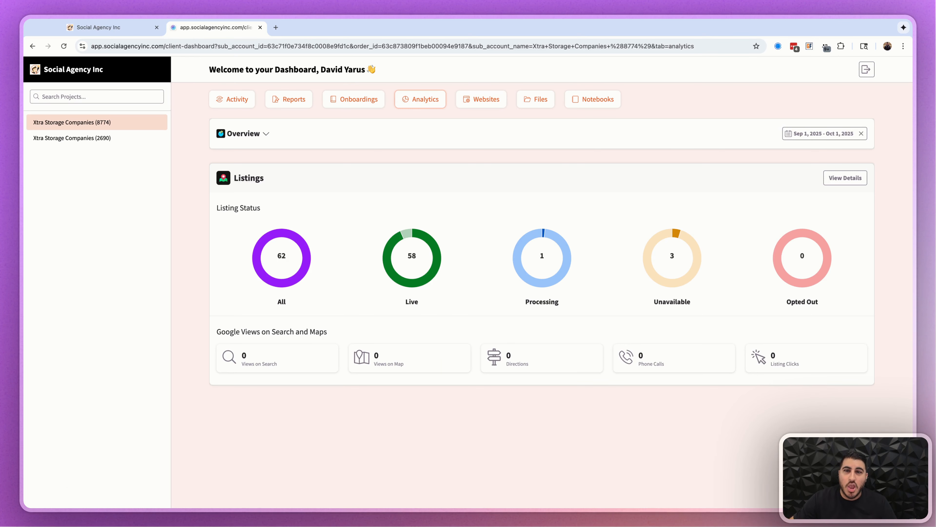
pyautogui.click(106, 27)
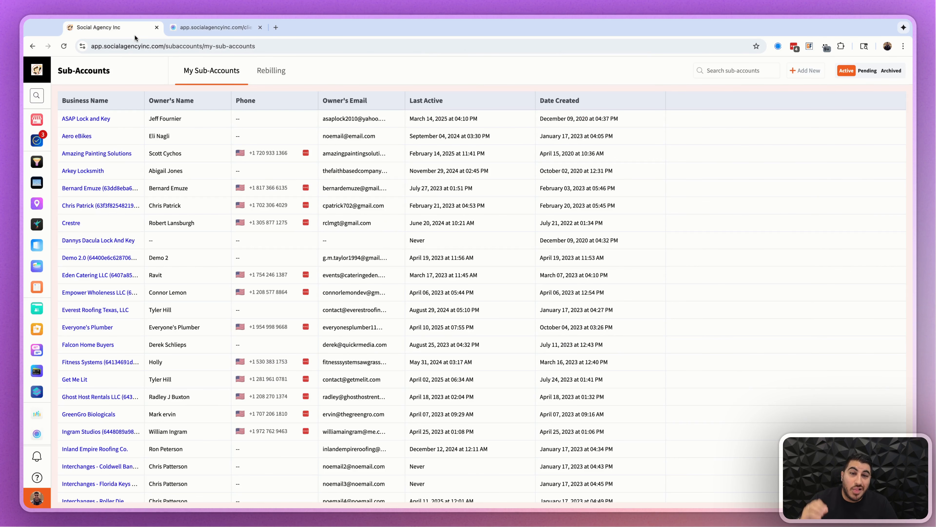
# Step: Reopen the client dashboard access settings for the Xtra Storage Companies (8774) project and compare them with the preview
pyautogui.click(56, 151)
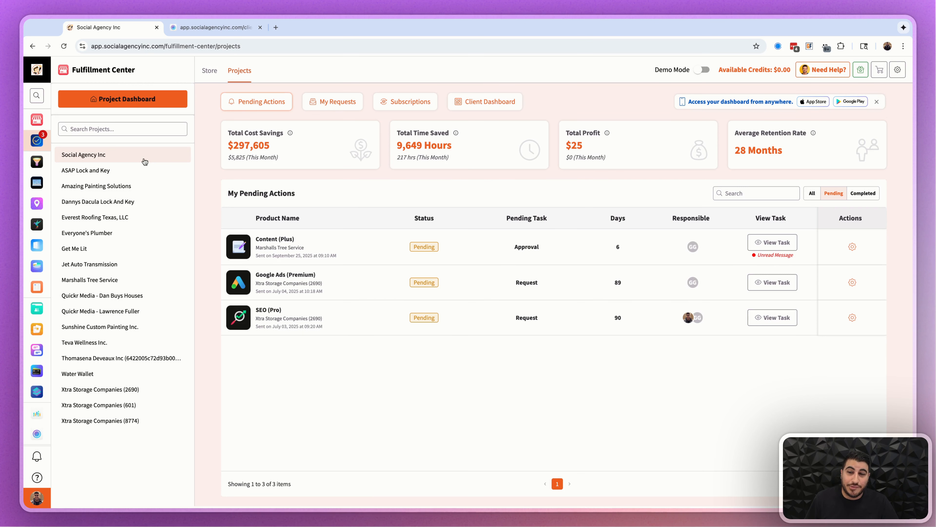
pyautogui.click(143, 421)
pyautogui.click(675, 101)
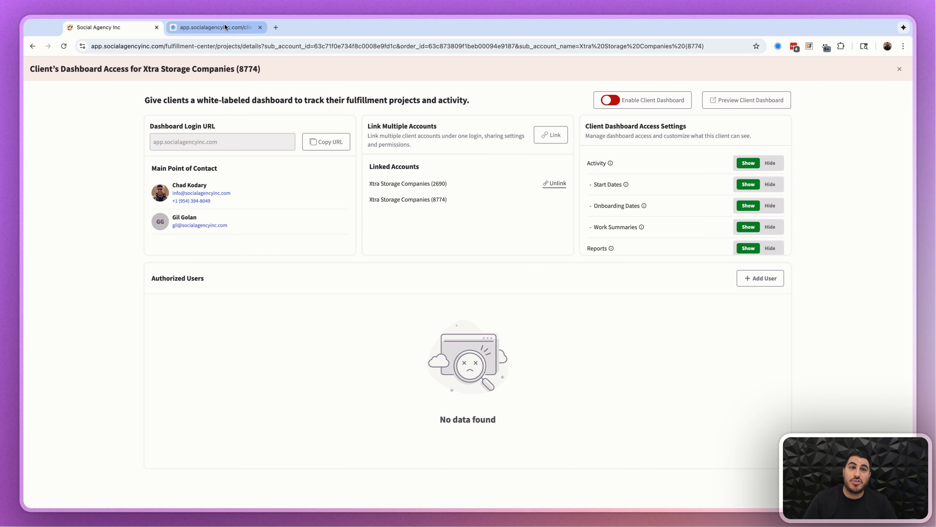
pyautogui.click(224, 26)
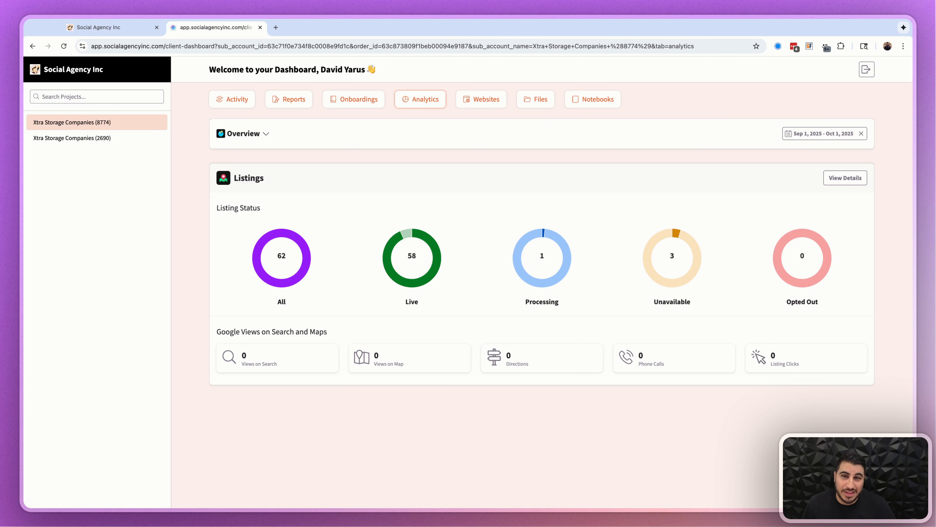
pyautogui.click(118, 31)
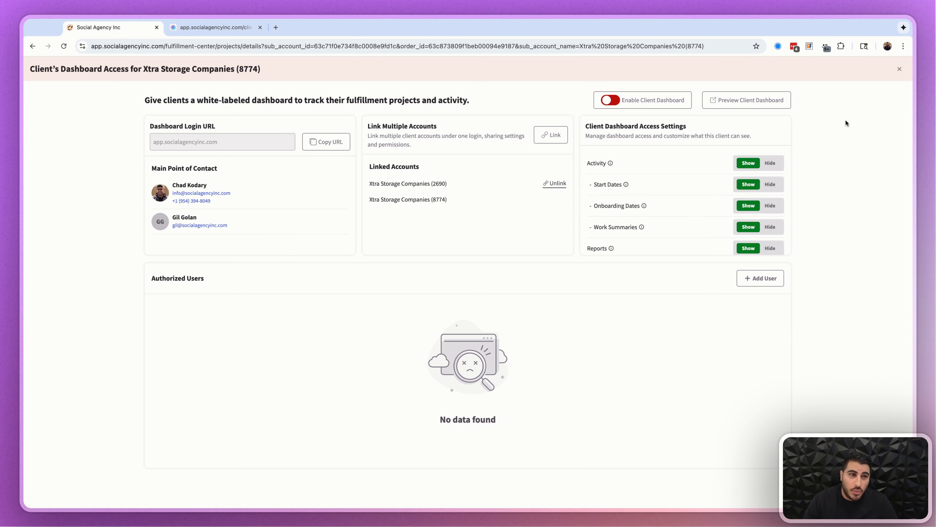
# Step: Close the access settings and view the Client Dashboards list for all clients in the Project Dashboard
pyautogui.click(901, 70)
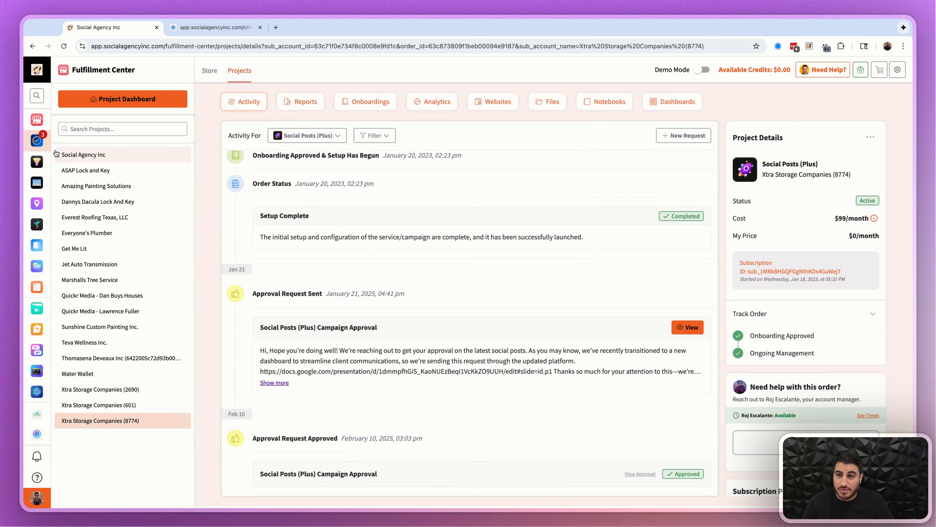
pyautogui.click(150, 105)
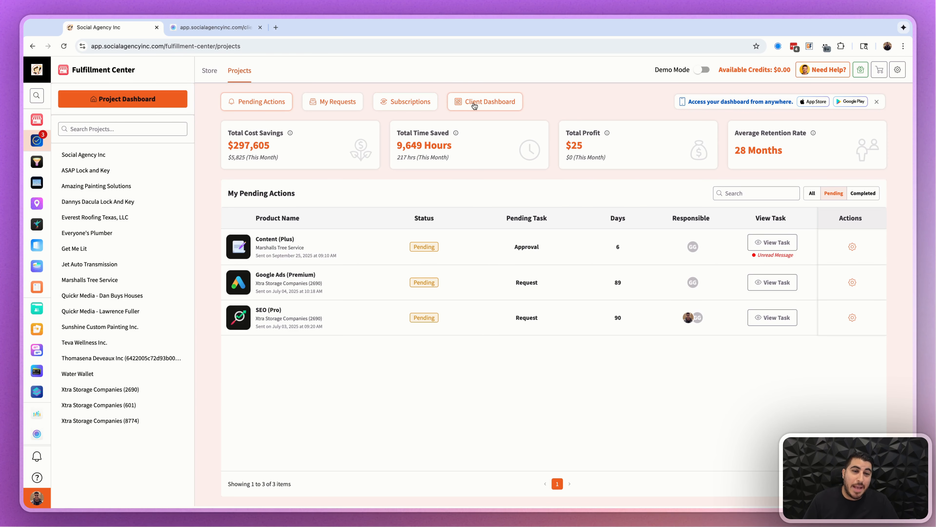
pyautogui.click(466, 108)
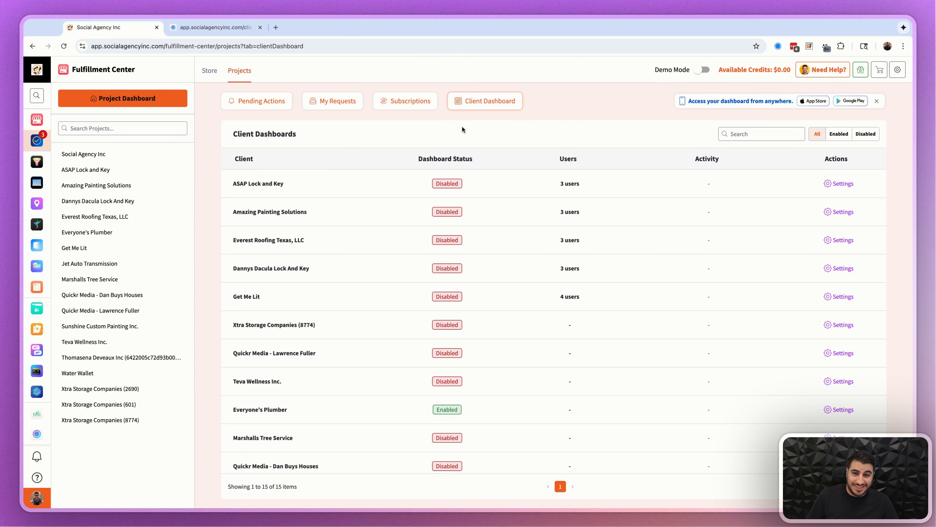
# Step: View the client dashboard access settings from within the ASAP Lock and Key project, and close them
pyautogui.click(96, 170)
pyautogui.click(668, 102)
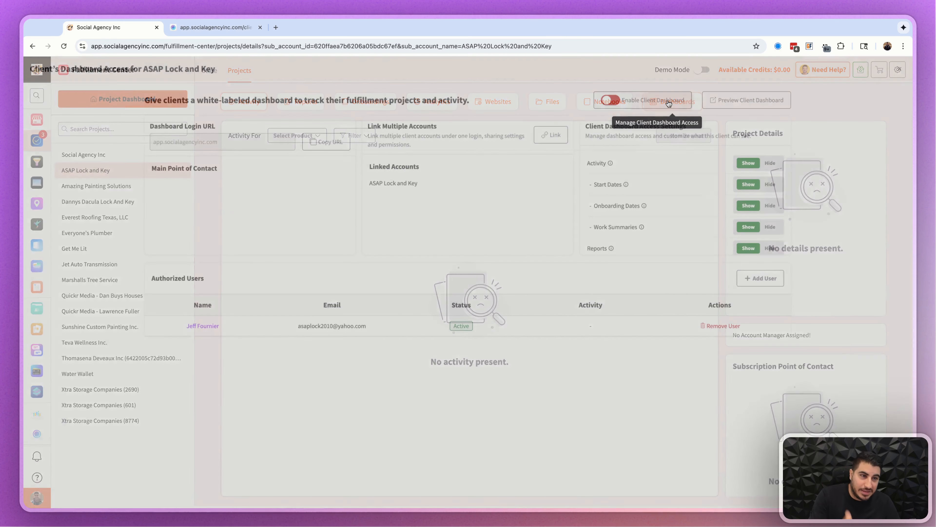
pyautogui.click(899, 68)
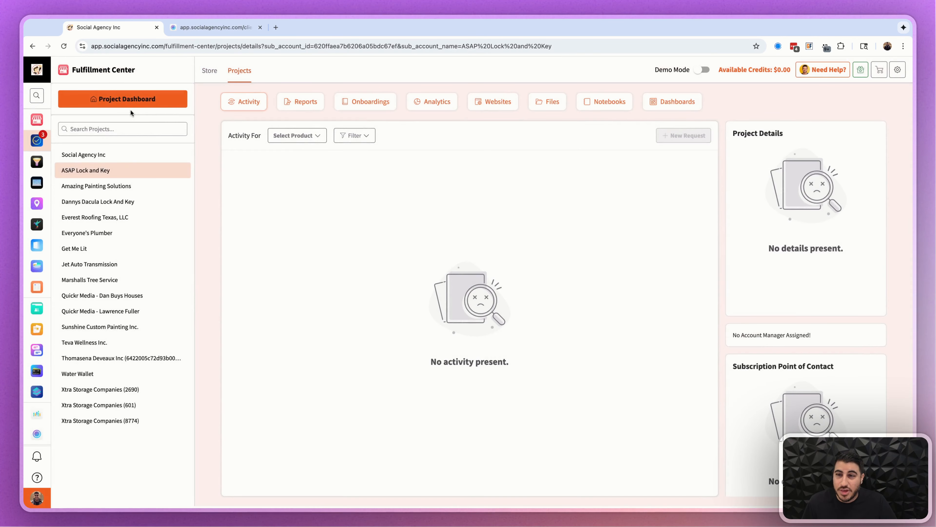
# Step: View ASAP Lock and Key's dashboard access settings from the Client Dashboards list and return to the list
pyautogui.click(131, 105)
pyautogui.click(470, 101)
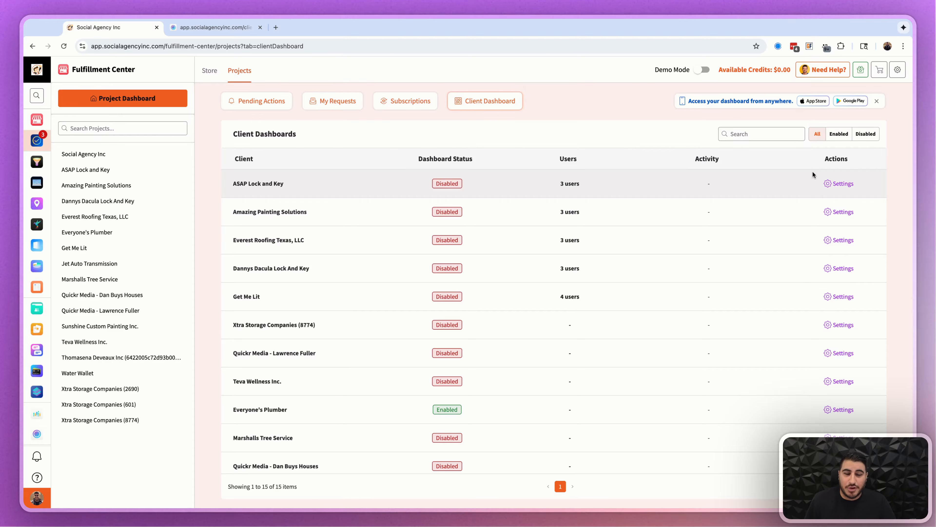
pyautogui.click(831, 184)
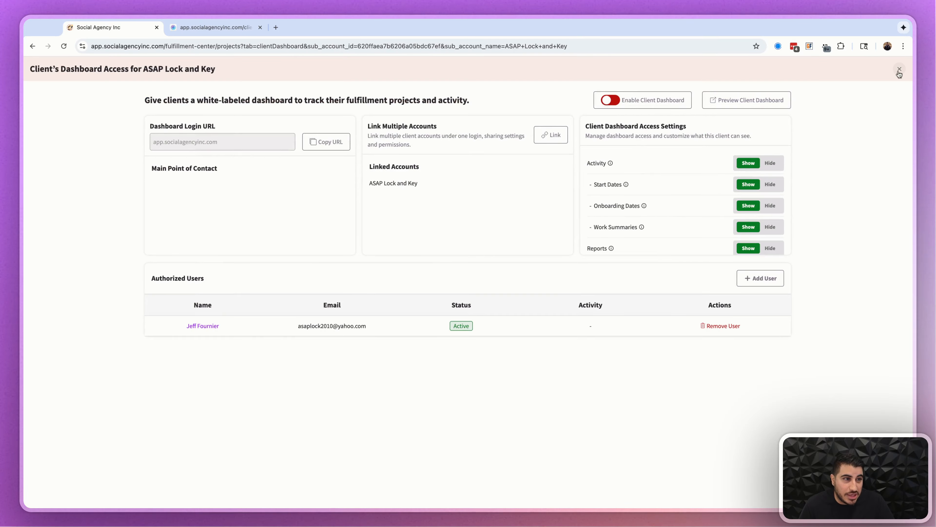
pyautogui.click(900, 69)
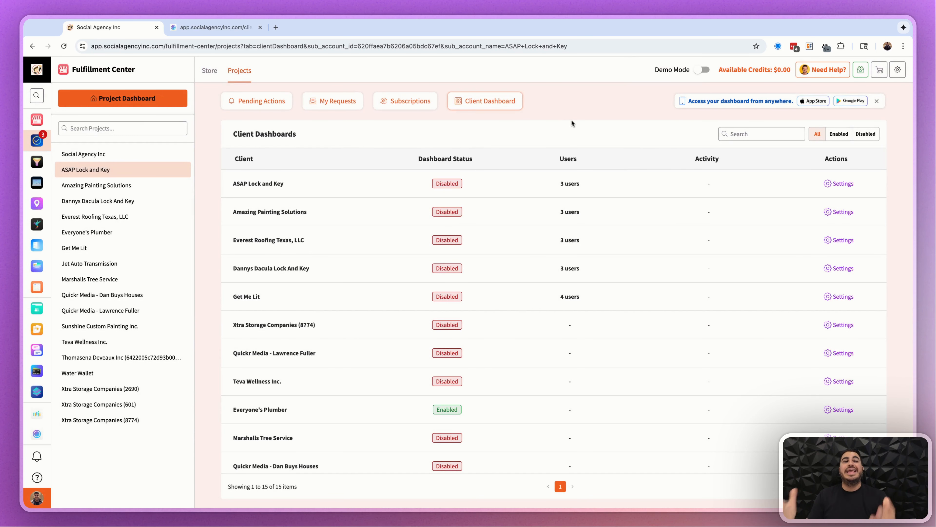